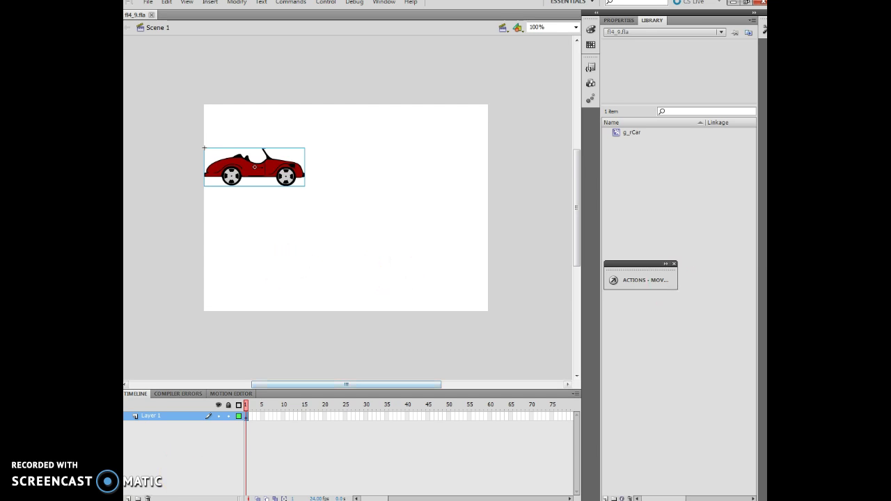
Select the red car graphic, apply Modify > Break Apart, and deselect the resulting shapes
left_click(763, 29)
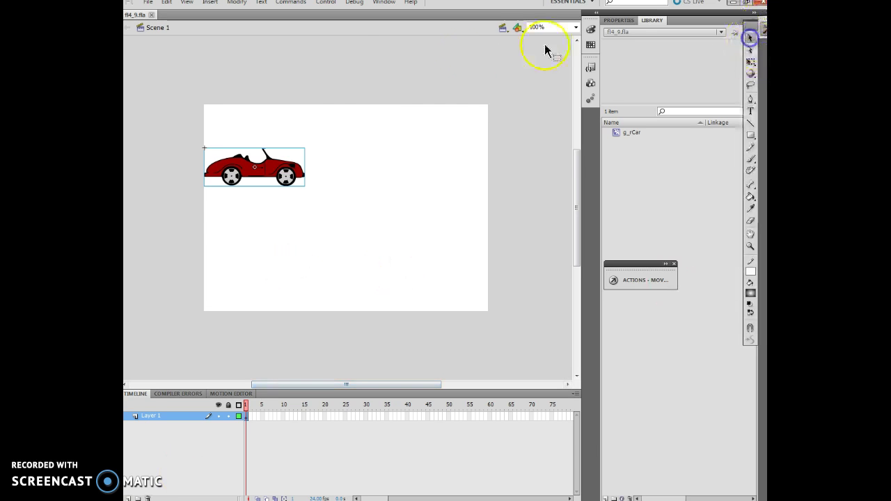
left_click(253, 171)
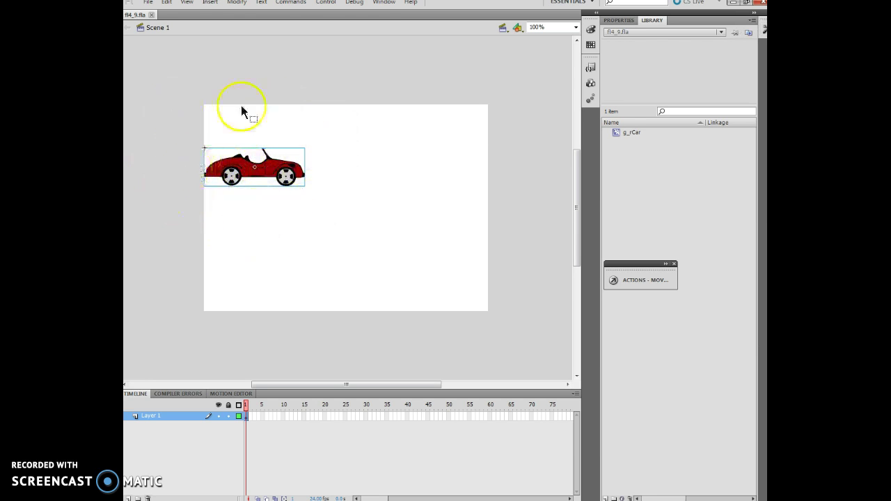
left_click(237, 2)
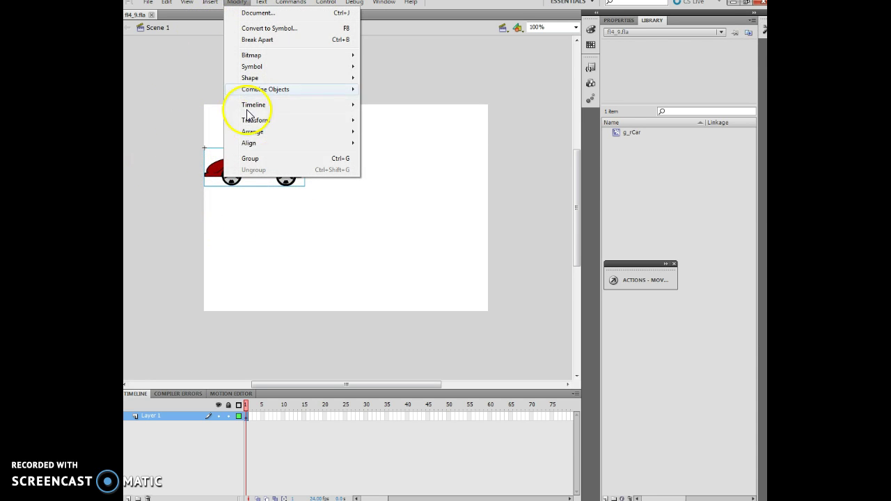
mouse_move(267, 148)
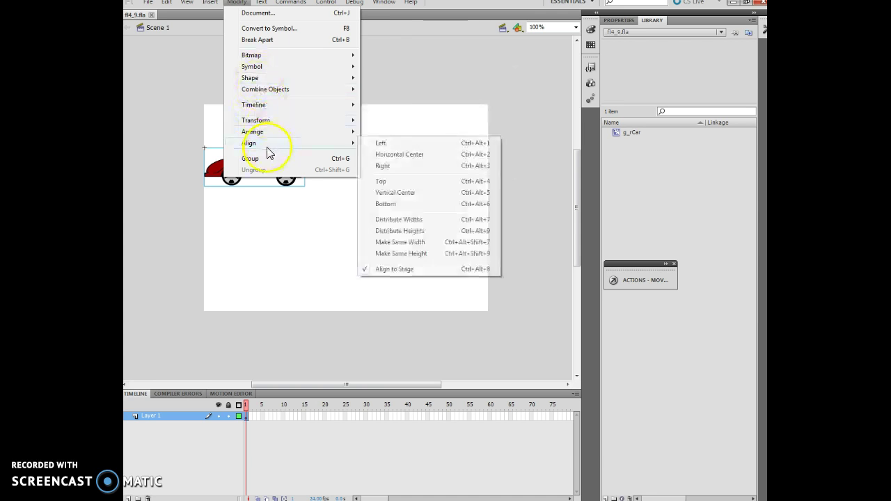
left_click(259, 39)
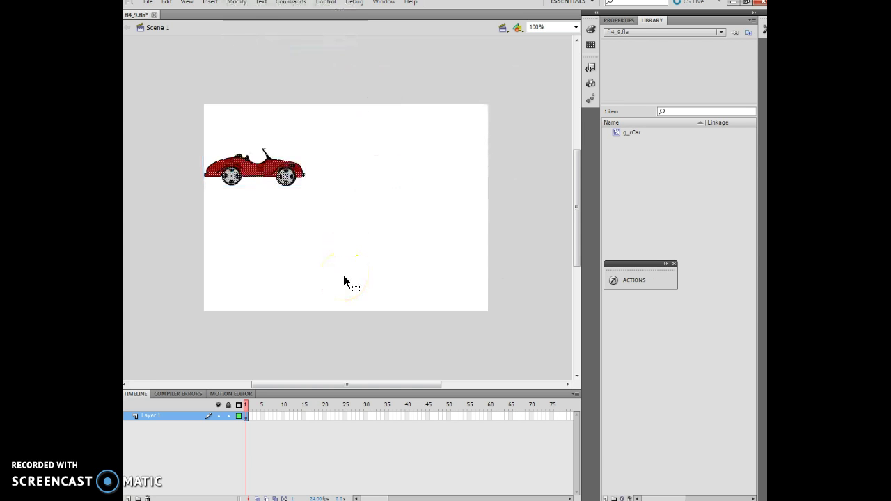
left_click(341, 289)
Zoom the stage in to 400% on the broken-apart car
left_click(331, 230)
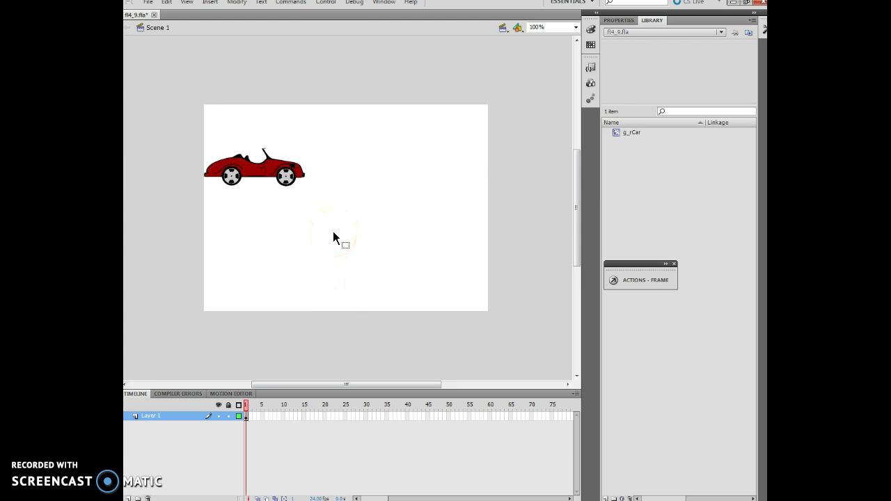
key("ctrl+equal")
key("ctrl+equal")
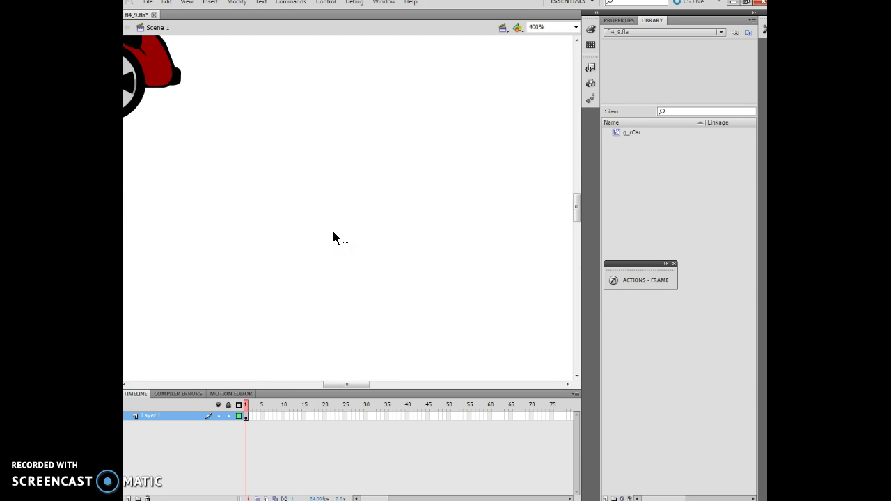
left_click_drag(349, 385, 315, 384)
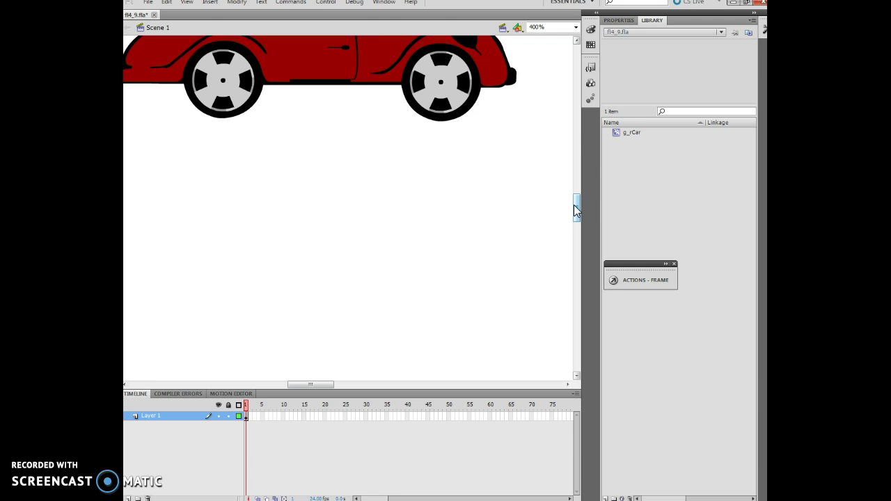
left_click(682, 99)
left_click(761, 28)
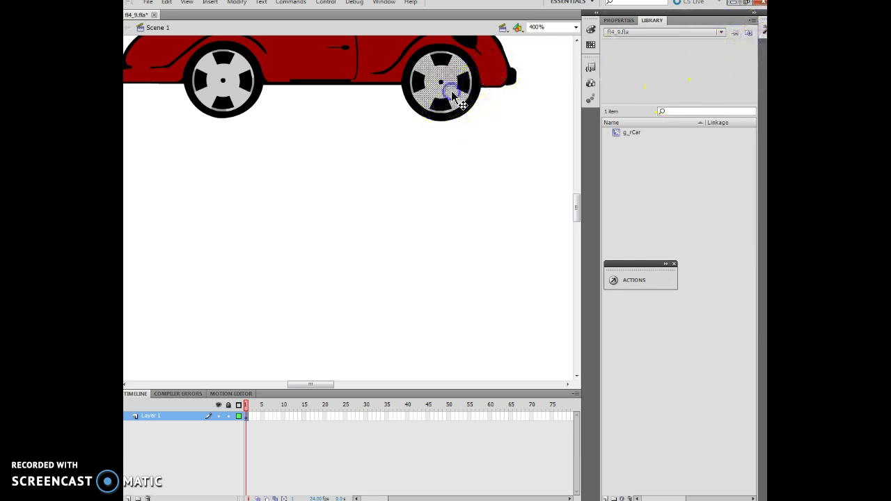
Select all of the right wheel's hubcap shapes and drag them down onto empty stage
left_click(449, 91)
left_click(448, 80)
left_click(473, 103)
left_click(434, 89)
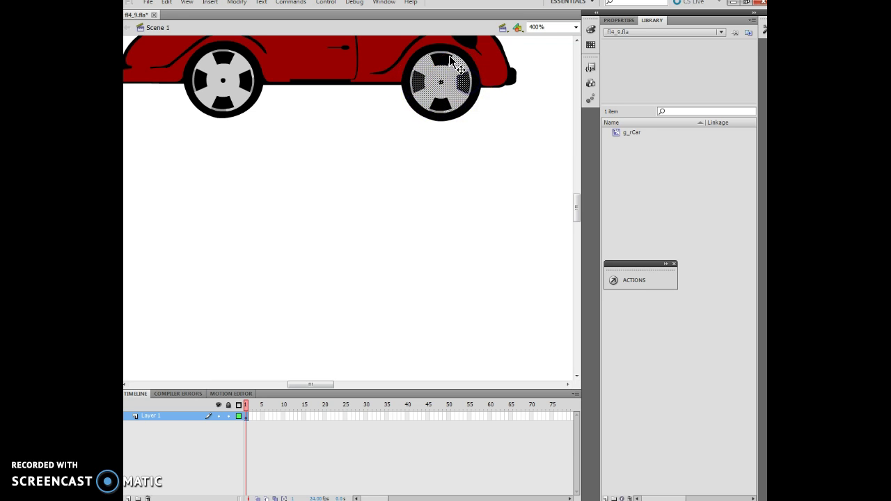
left_click(453, 112)
left_click(489, 127)
left_click(447, 93)
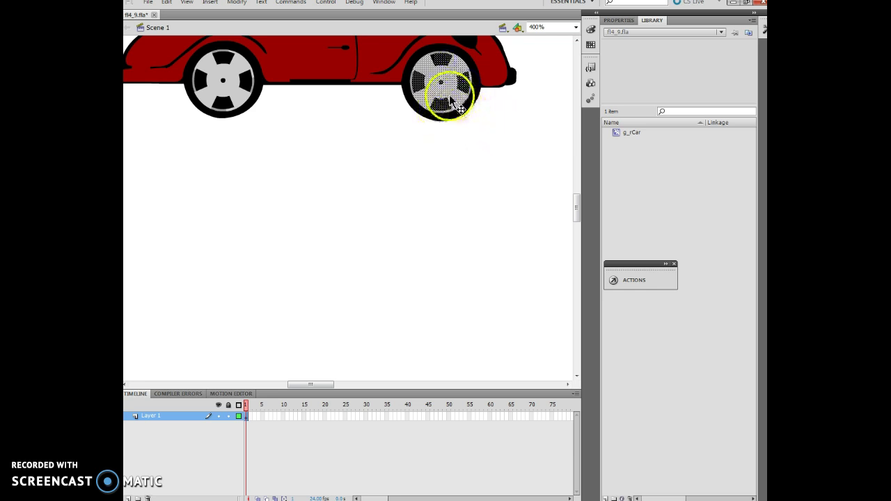
left_click_drag(449, 94, 452, 234)
left_click(399, 139)
left_click(445, 237)
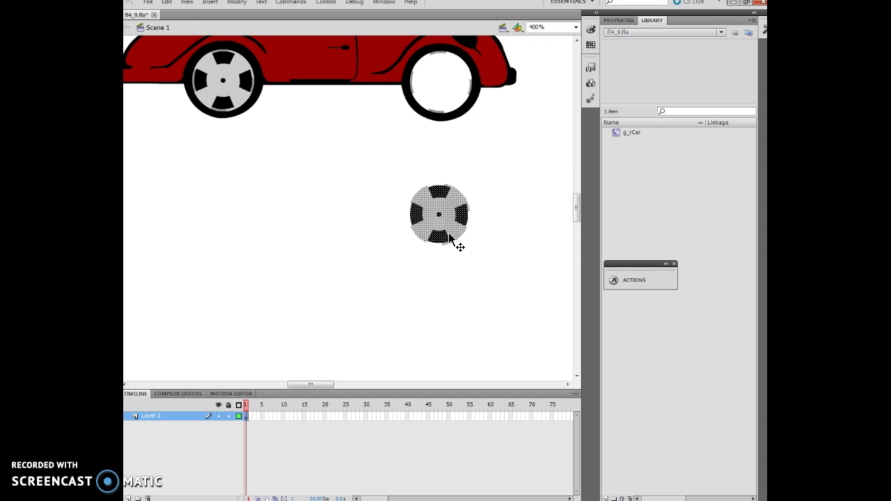
Marquee-select the detached hubcap and convert it to a Movie Clip symbol named mc_wheel
left_click(763, 30)
left_click(508, 178)
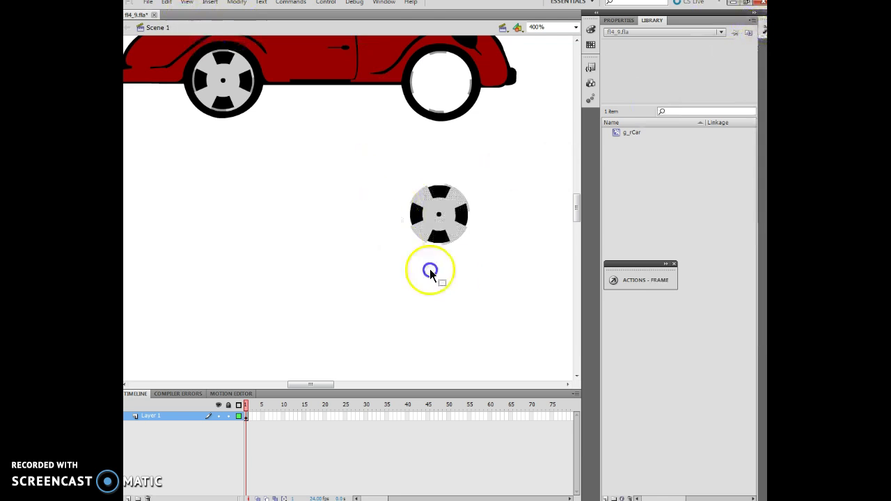
left_click_drag(502, 273, 401, 108)
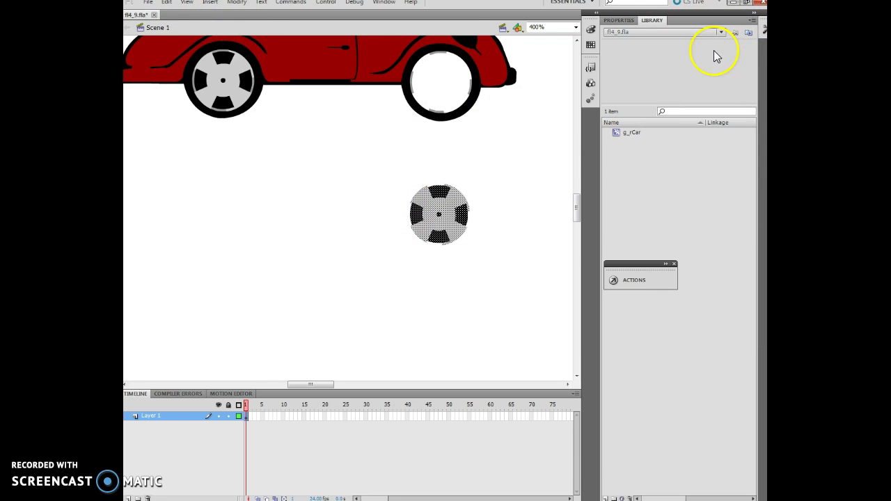
left_click(235, 3)
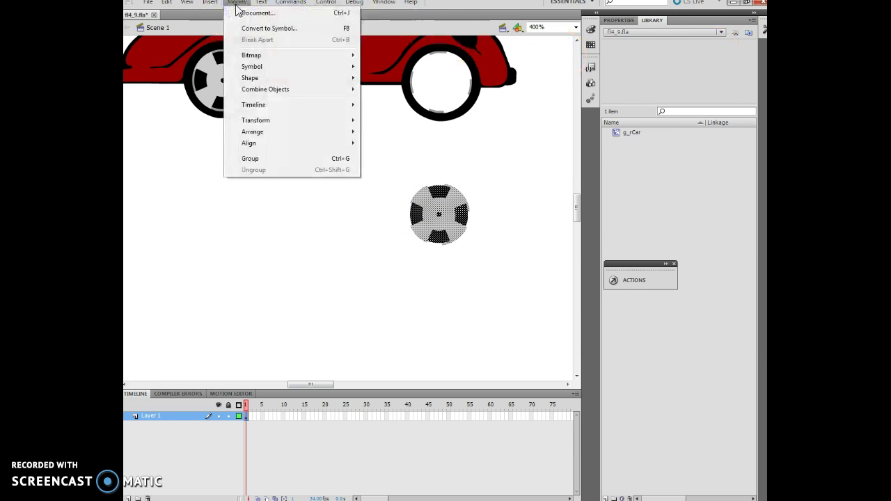
left_click(252, 28)
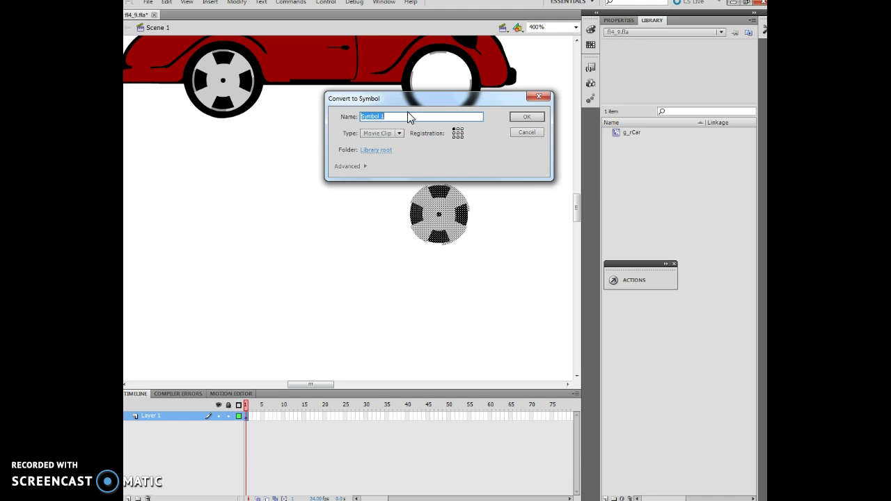
type("mc_wheel")
left_click(527, 118)
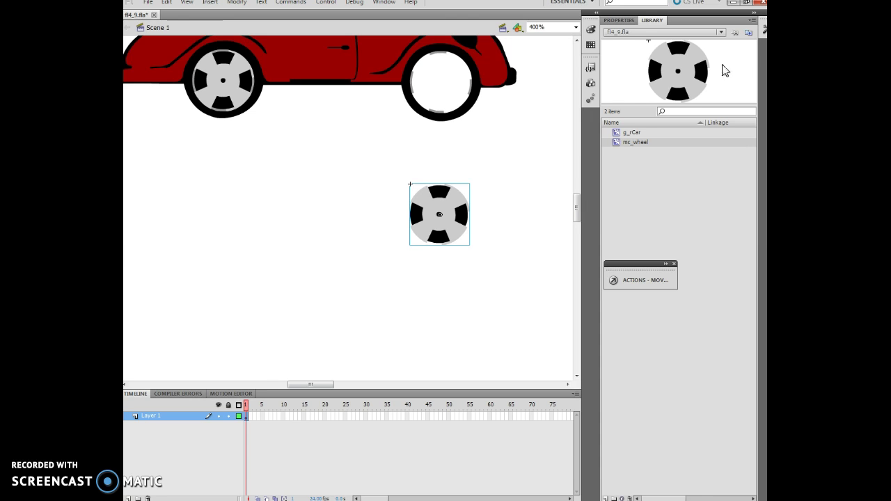
left_click_drag(718, 76, 527, 202)
left_click(756, 34)
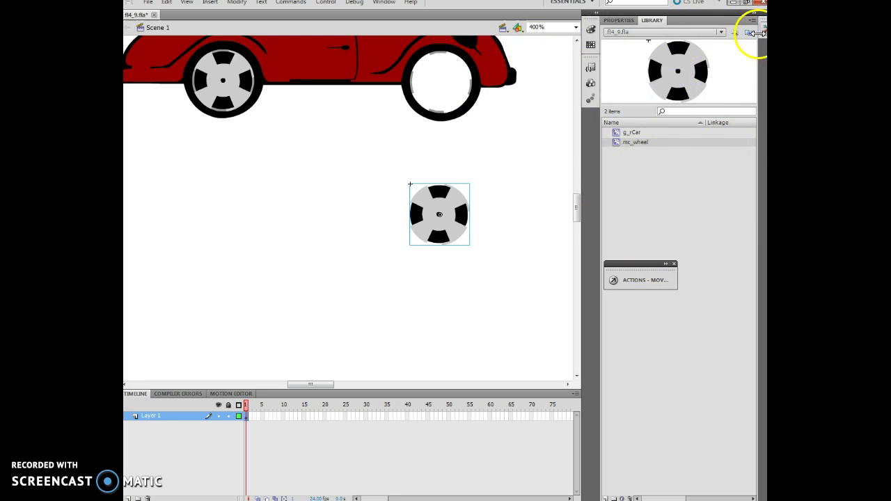
left_click_drag(758, 33, 747, 33)
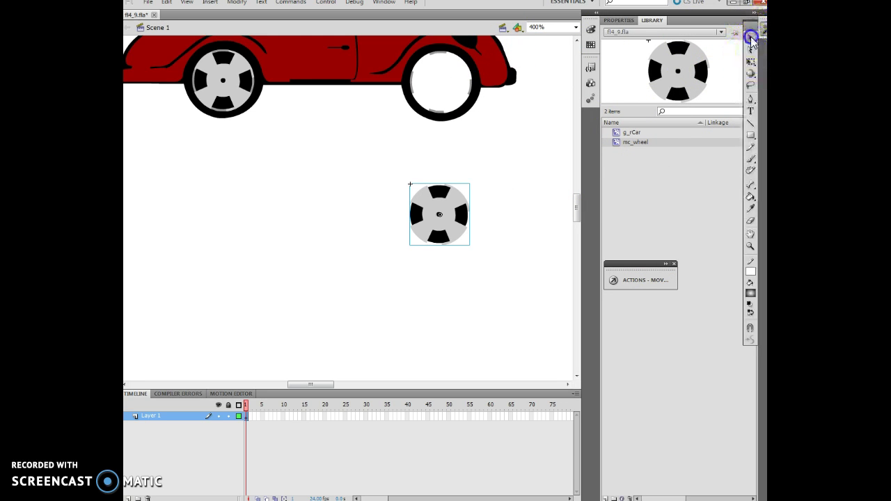
left_click(448, 221)
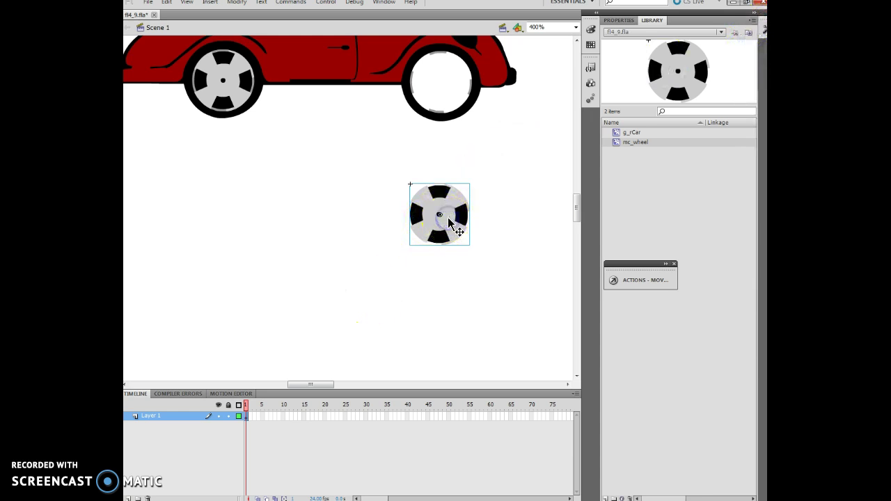
left_click(763, 26)
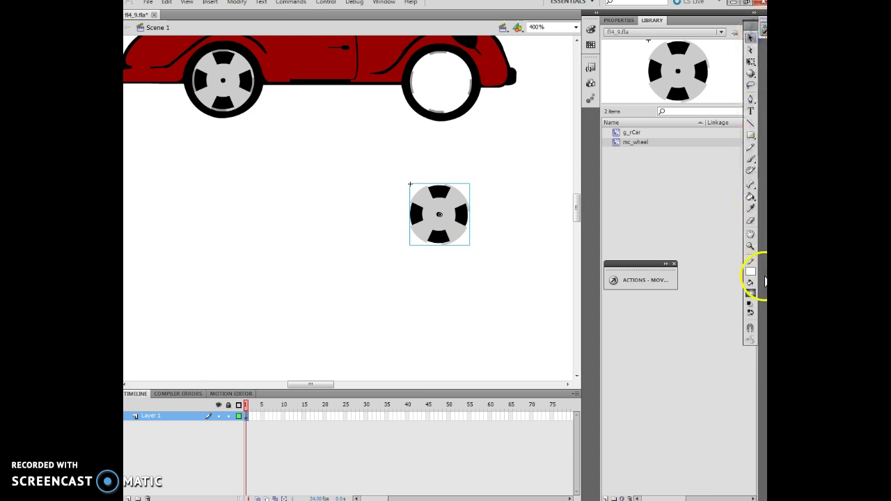
left_click(751, 197)
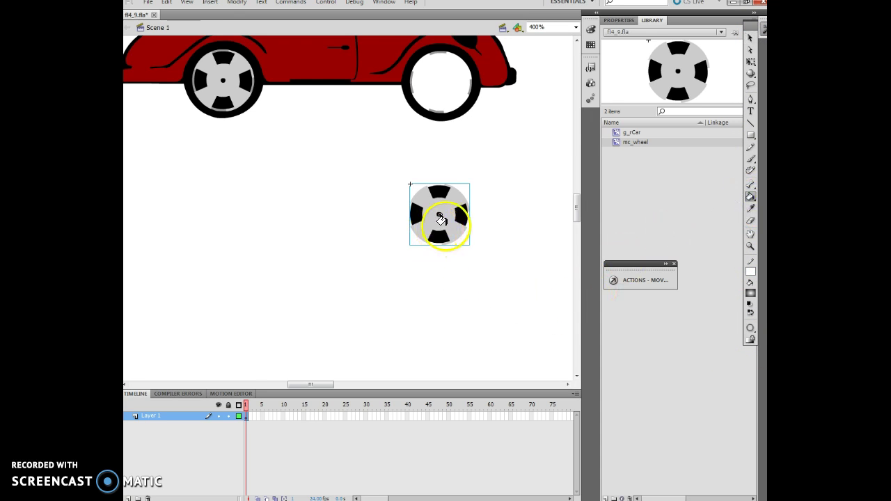
left_click(440, 218)
left_click(418, 316)
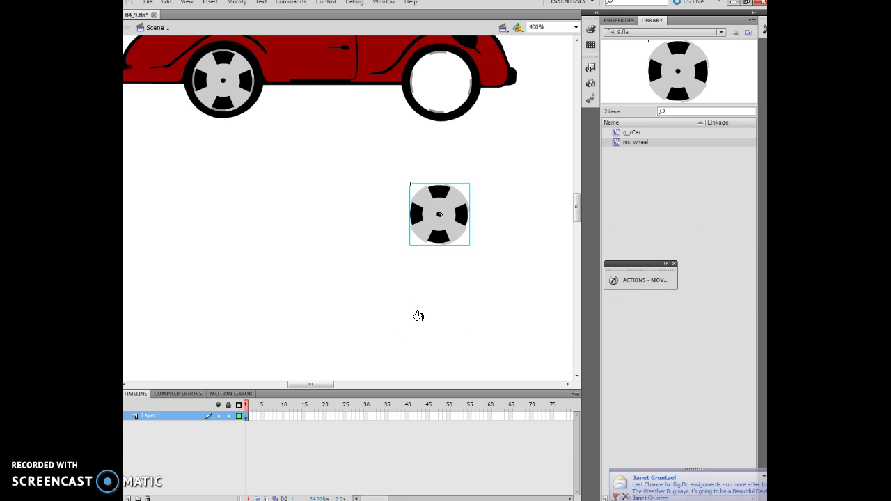
left_click(763, 32)
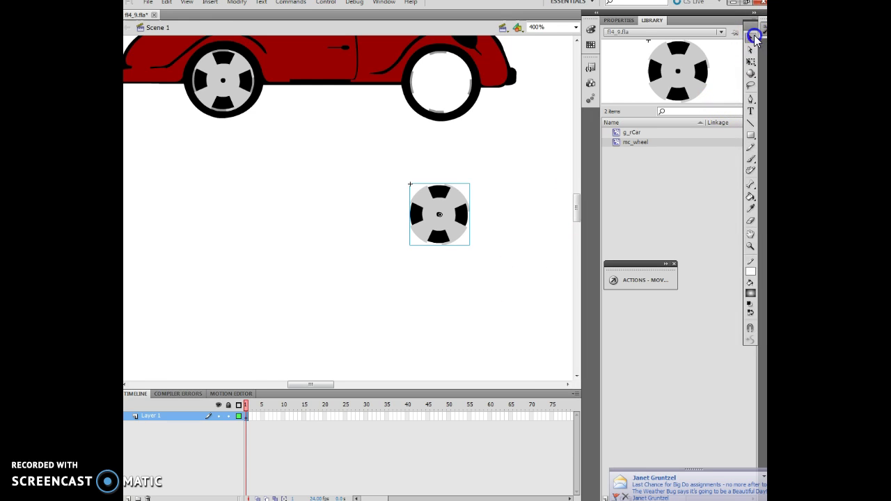
left_click(497, 178)
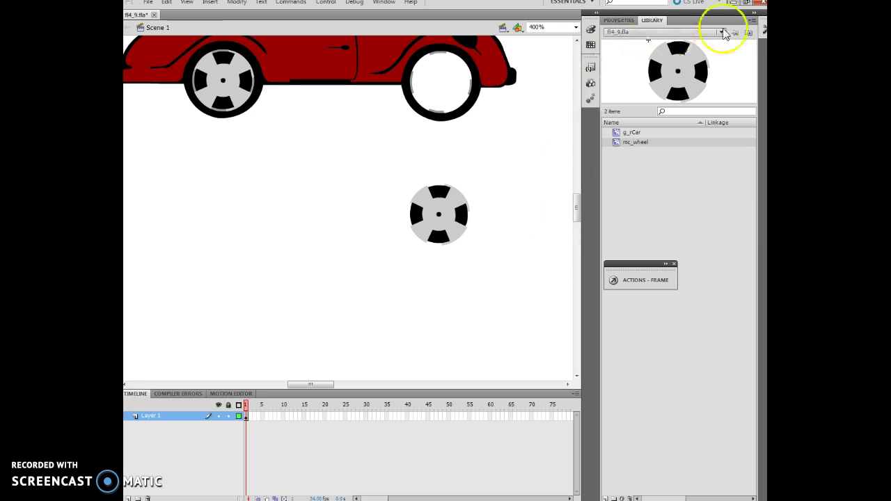
Open the mc_wheel symbol for editing and zoom to 400%
double_click(632, 142)
double_click(618, 141)
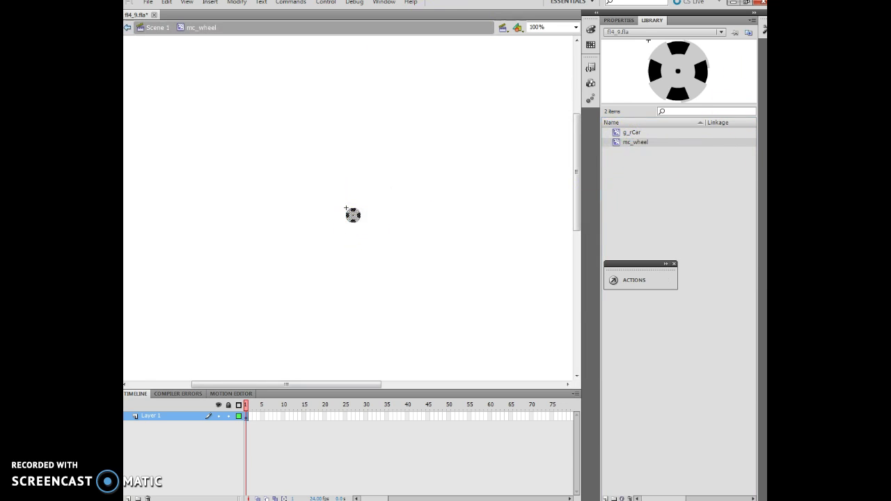
left_click(763, 28)
left_click(540, 173)
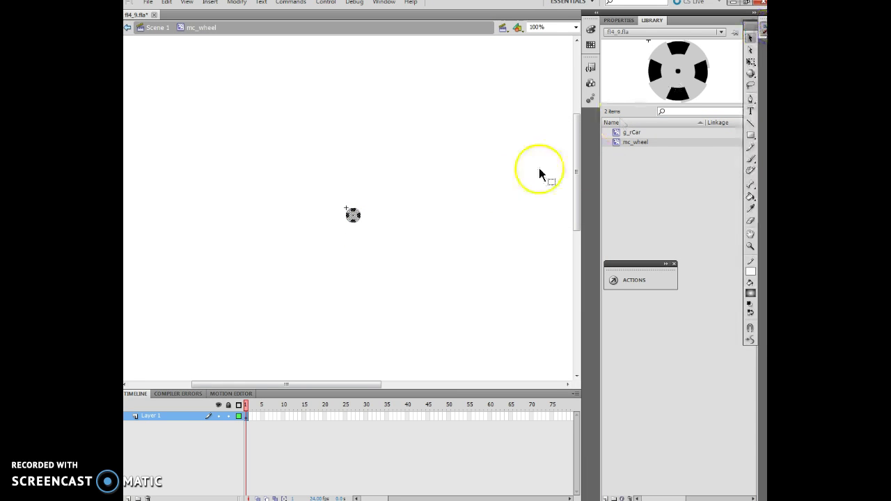
left_click(385, 215)
key("ctrl+equal")
key("ctrl+equal")
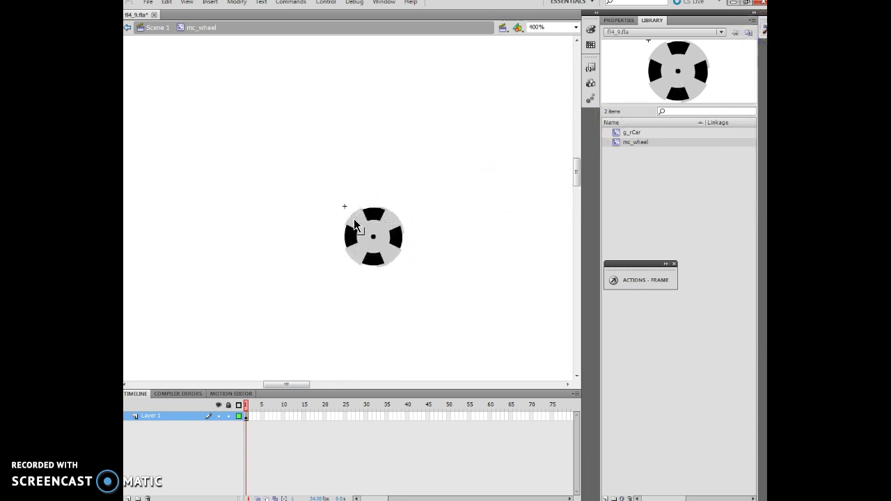
Select the wheel's entire grey-and-black fill with the Selection tool
left_click(763, 28)
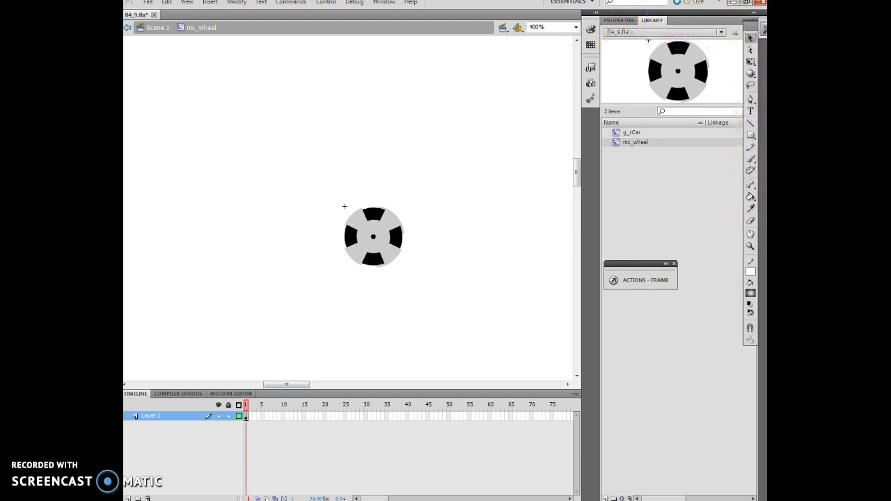
left_click(748, 38)
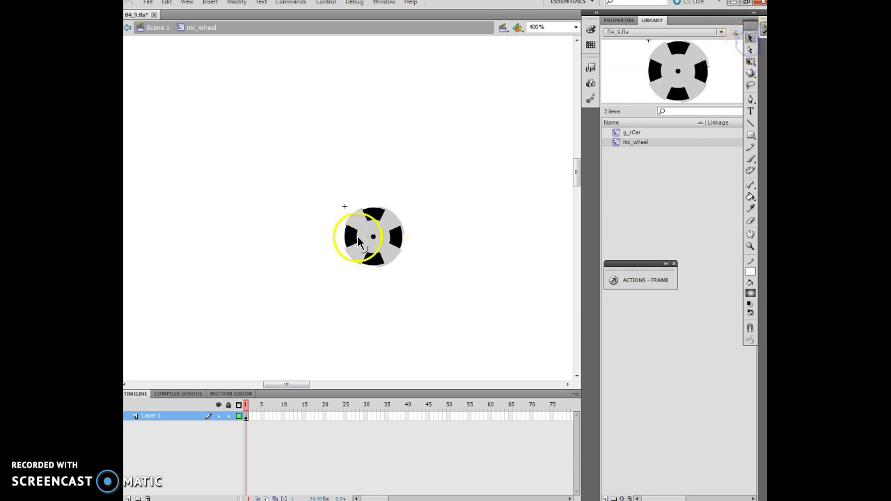
left_click(361, 234)
left_click(388, 219)
left_click(364, 238)
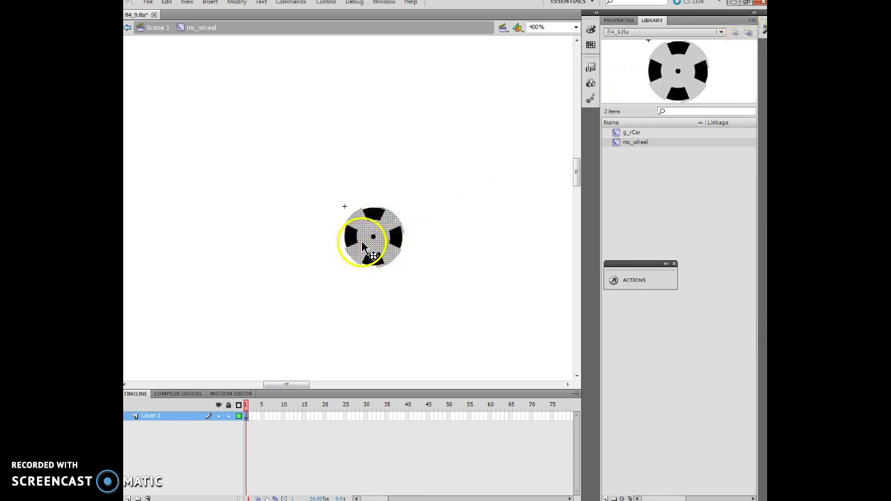
left_click(762, 29)
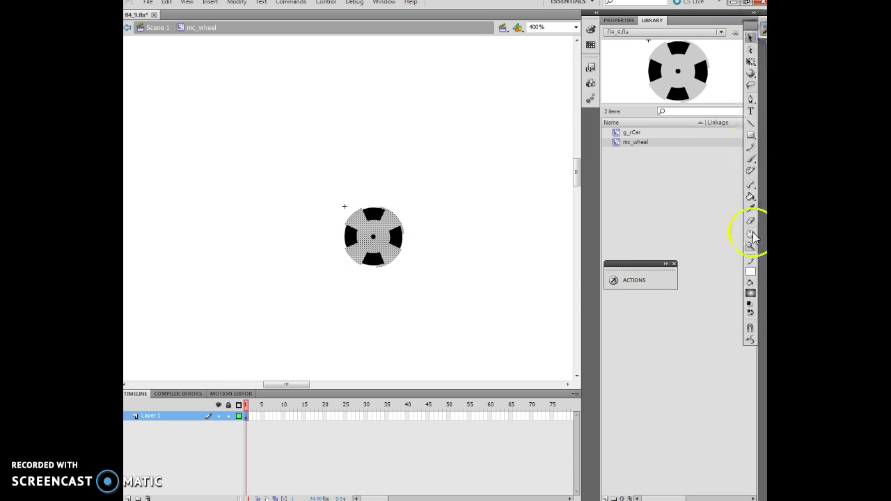
Fill the selected wheel with the black-to-white radial gradient using the Paint Bucket, then deselect
left_click(750, 197)
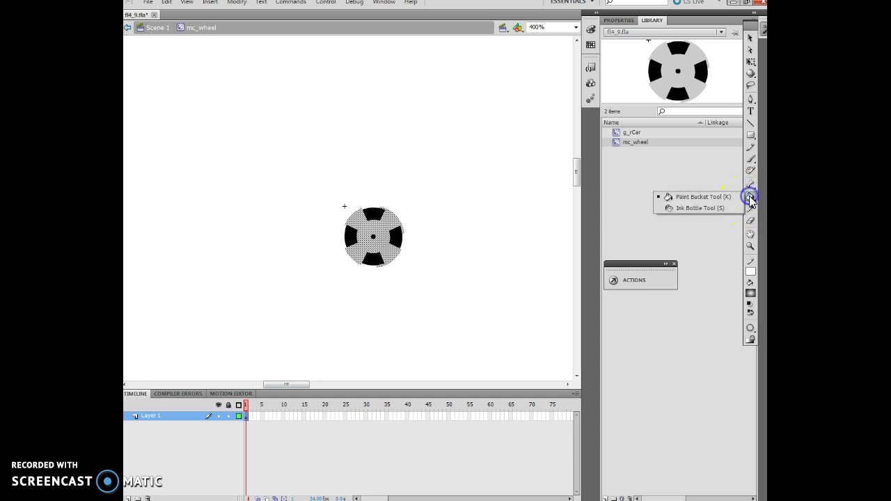
left_click(703, 197)
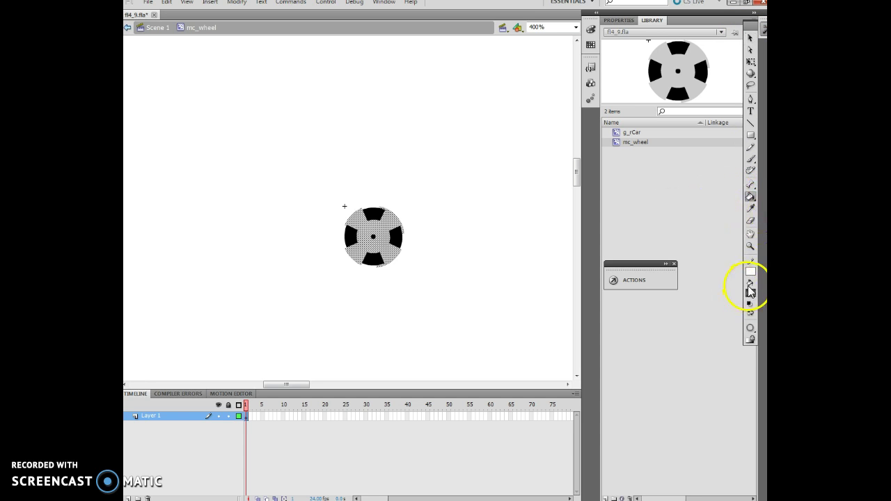
left_click(750, 291)
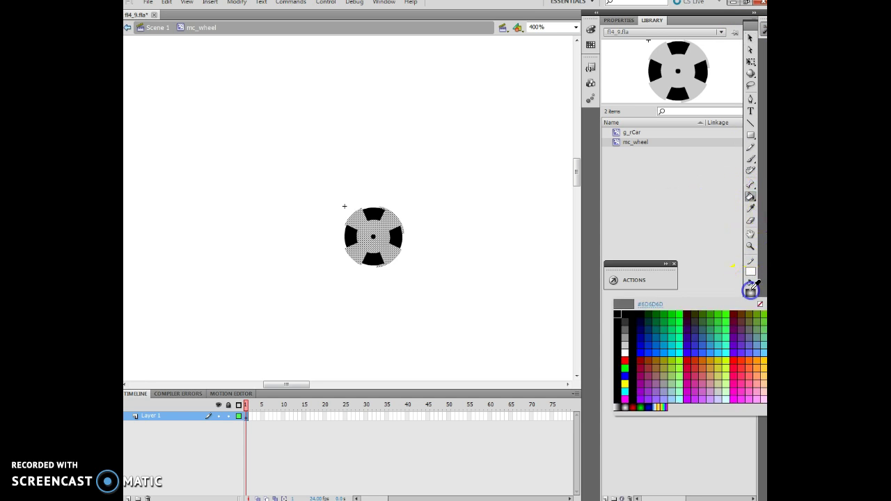
left_click(629, 408)
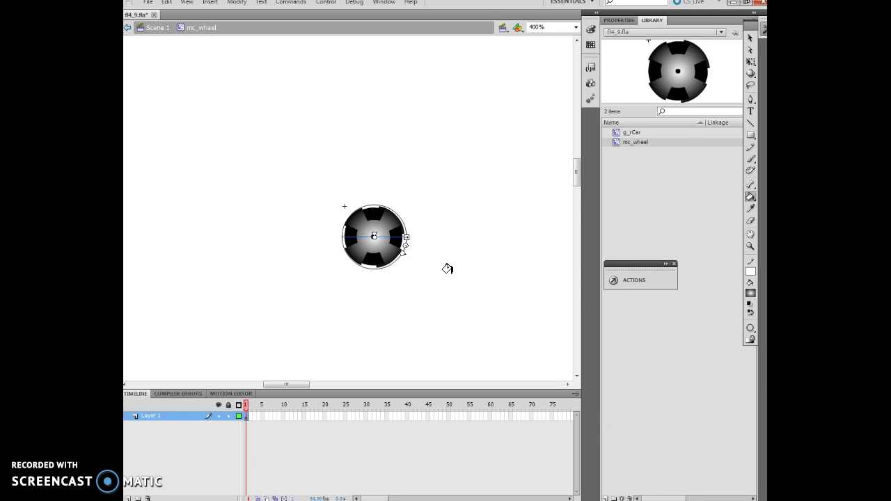
left_click(476, 192)
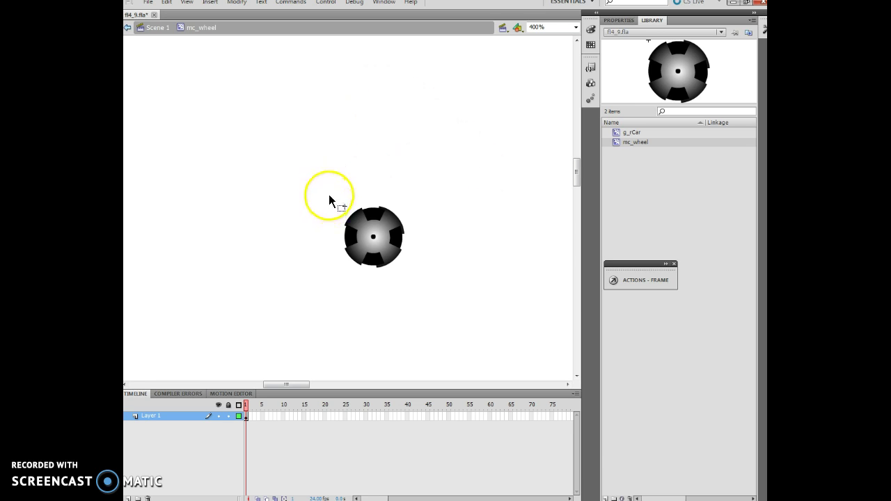
Select the entire gradient wheel with Ctrl+A
key("ctrl+a")
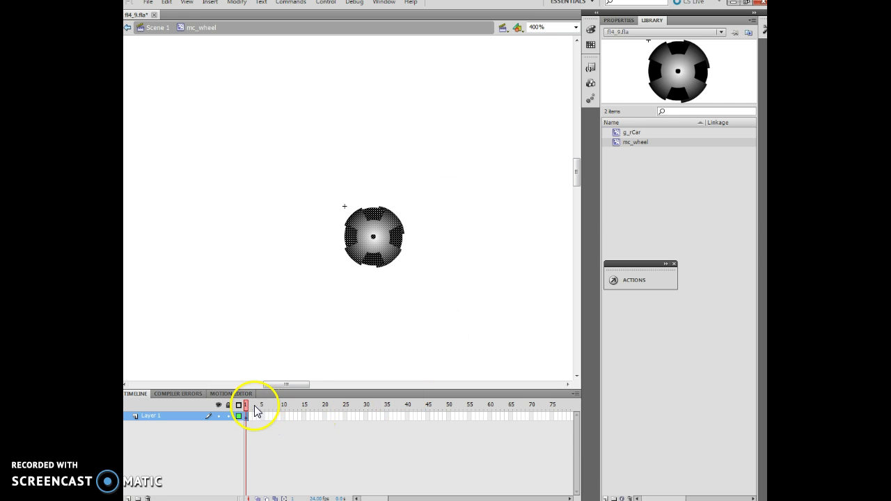
Apply a motion tween, accepting conversion to Symbol 1, and stretch the span to frame 48
left_click(210, 2)
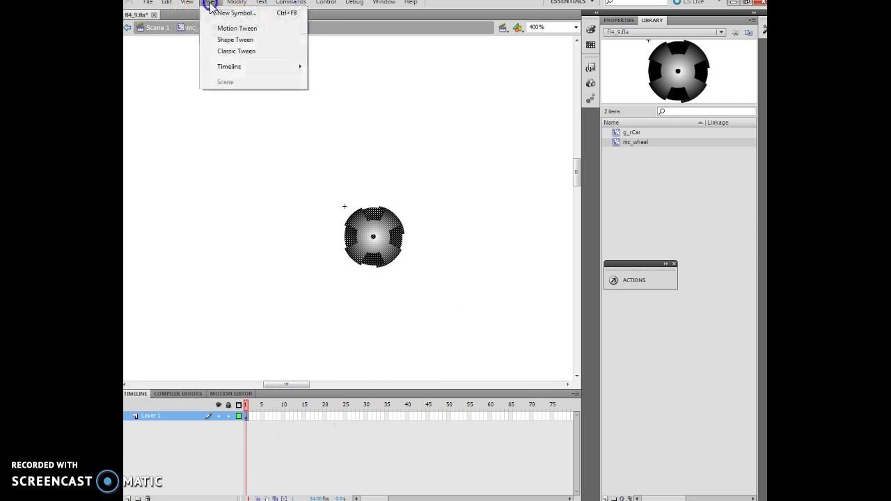
left_click(221, 28)
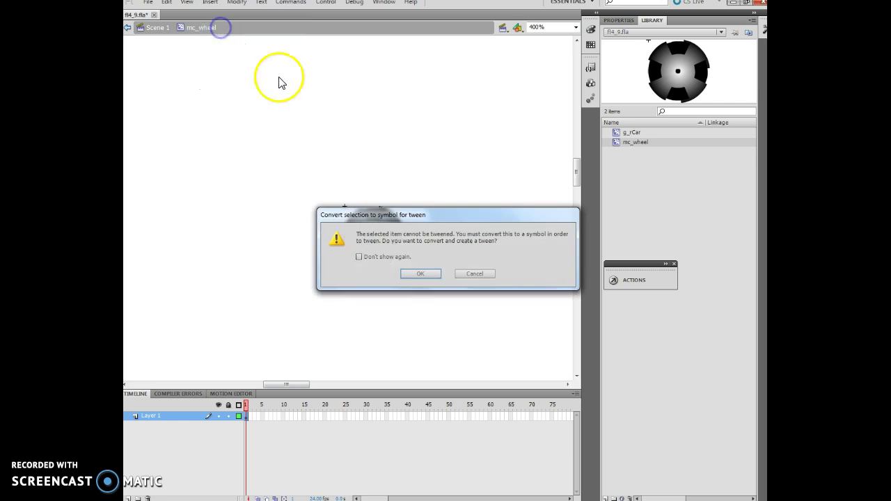
left_click(418, 272)
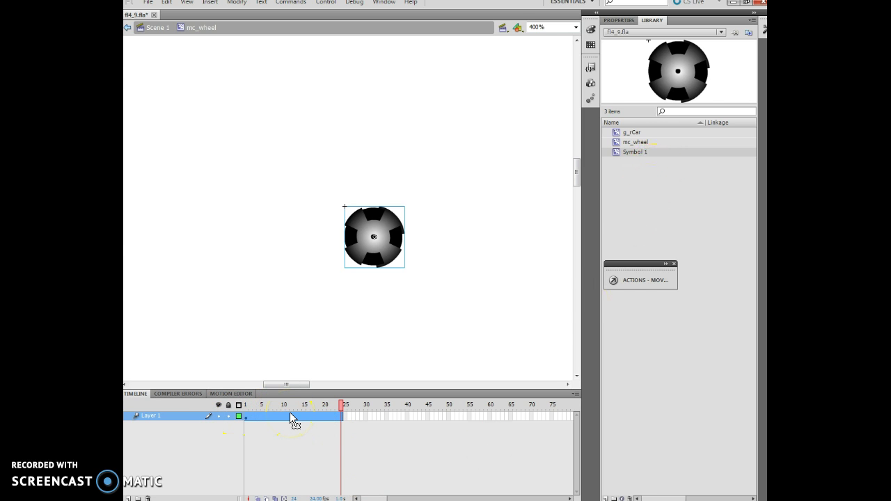
left_click(342, 419)
left_click_drag(343, 418, 440, 419)
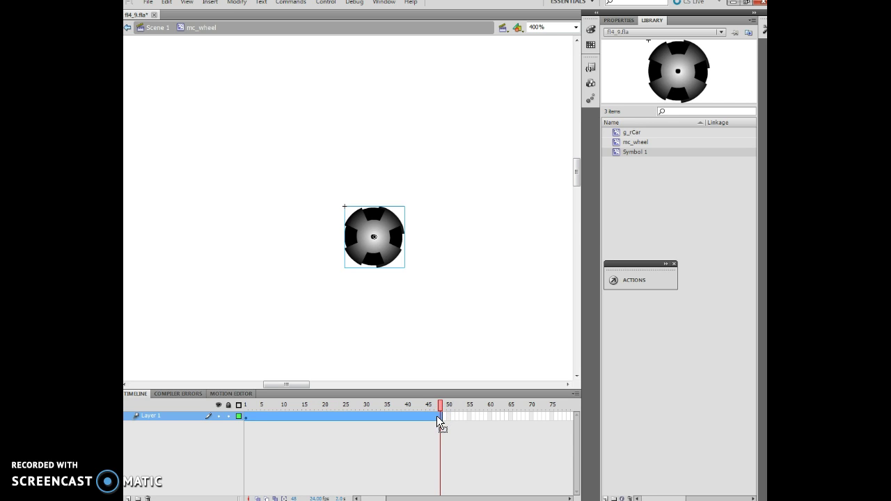
Set the tween's Rotate to 4 times with direction CW in the Properties panel
left_click(246, 405)
left_click(623, 20)
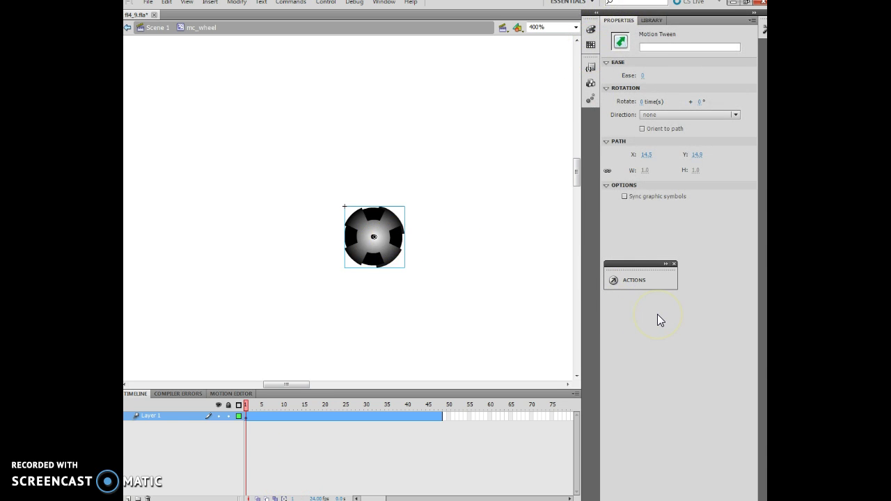
left_click(643, 101)
type("4")
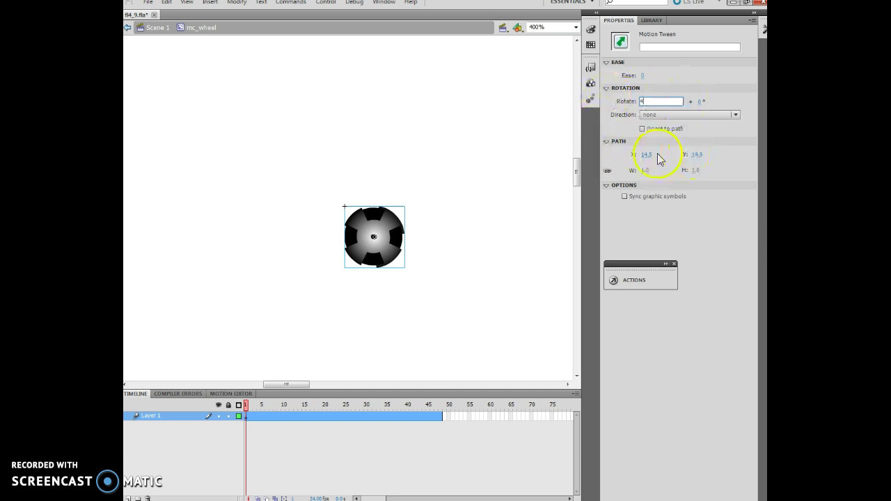
left_click(710, 127)
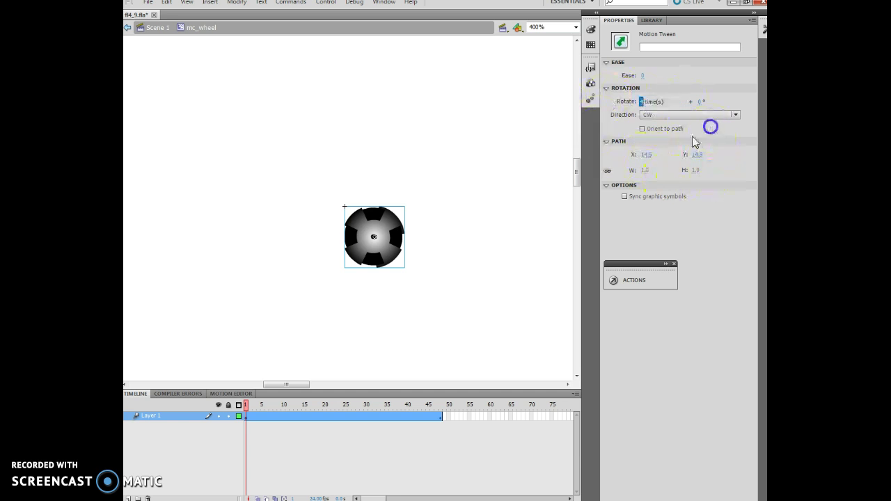
left_click(648, 115)
left_click(645, 136)
left_click(174, 417)
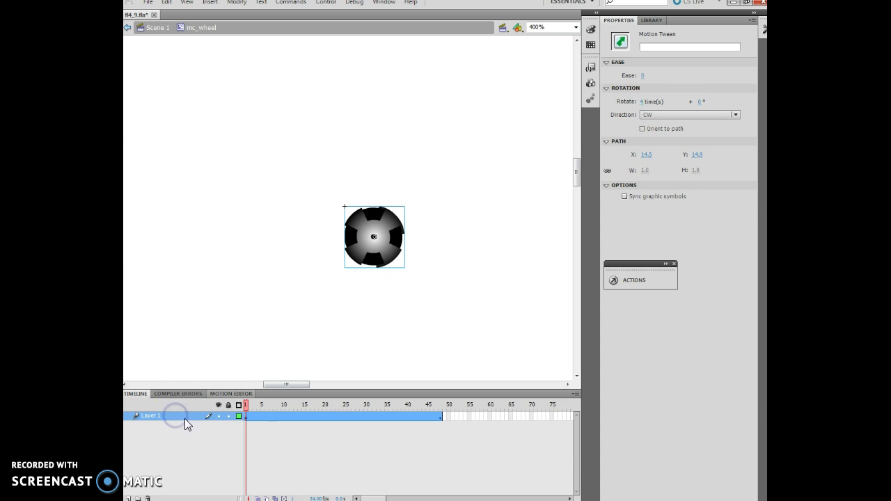
Scrub the wheel's tween to frame 5 to preview the spin, then show the Library
left_click(262, 419)
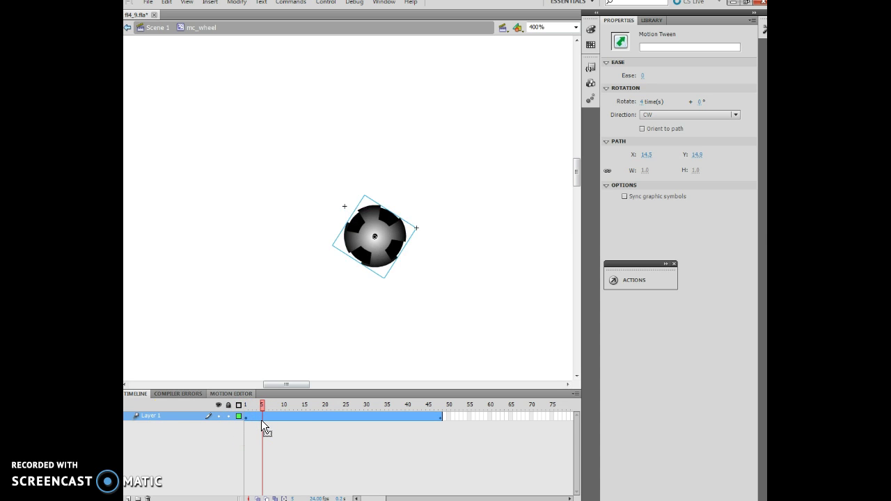
left_click(278, 421)
left_click(263, 407)
left_click(633, 83)
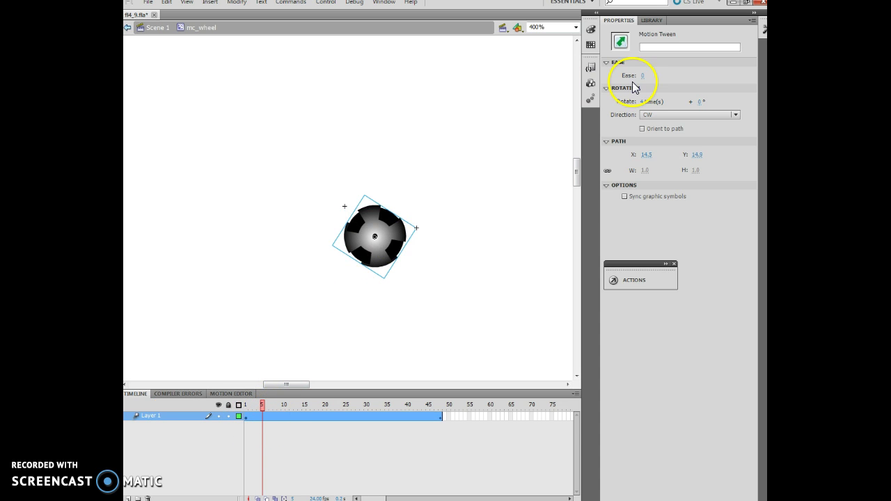
left_click(650, 20)
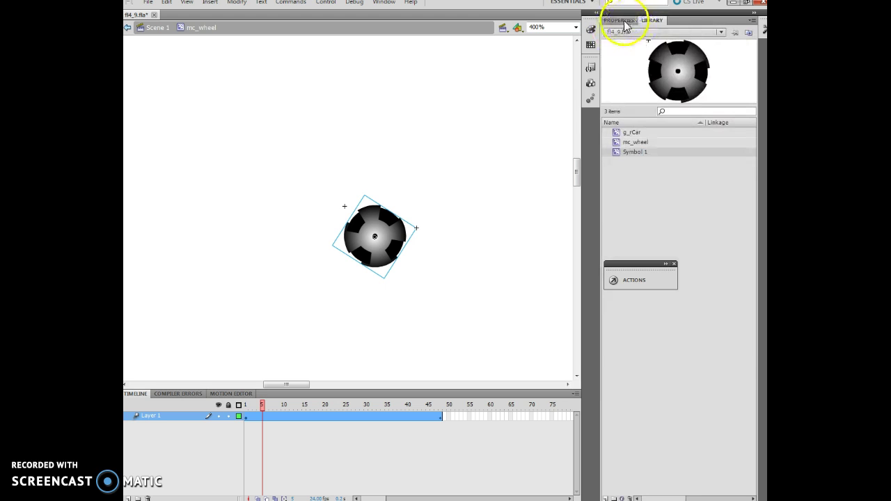
Change the document FPS to 12 and play the wheel's 48-frame clockwise spin
left_click(624, 22)
left_click(515, 187)
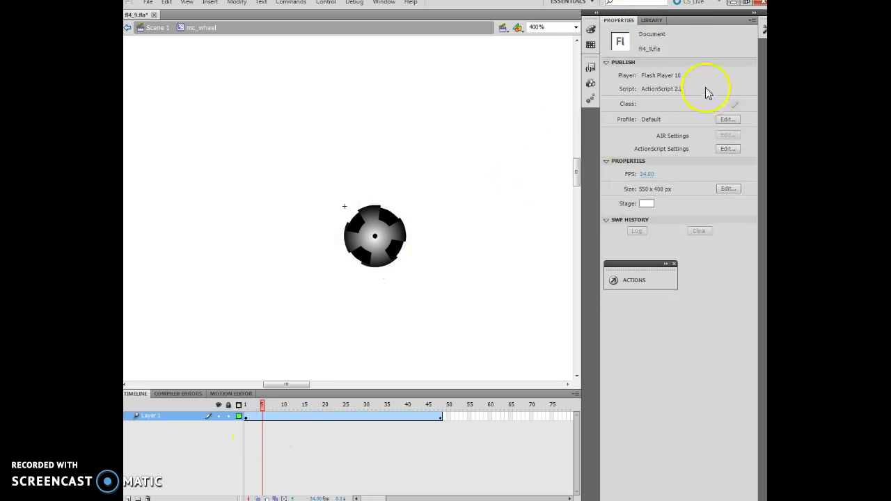
left_click(644, 174)
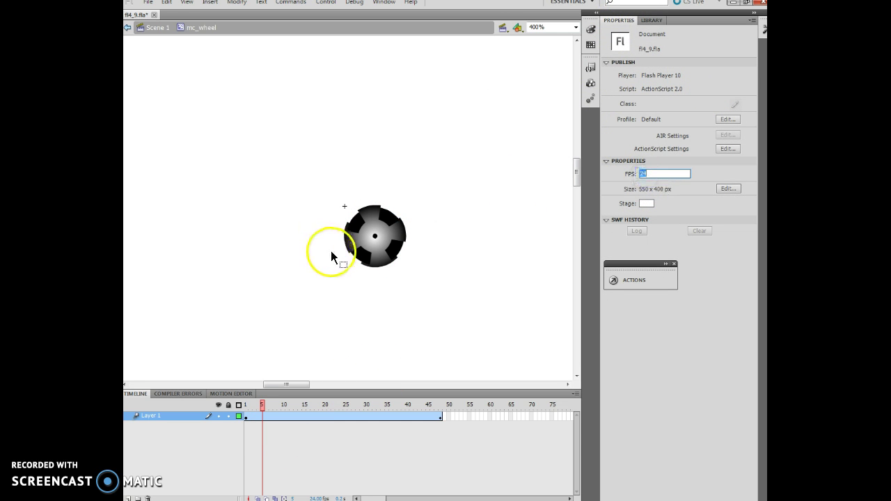
type("12")
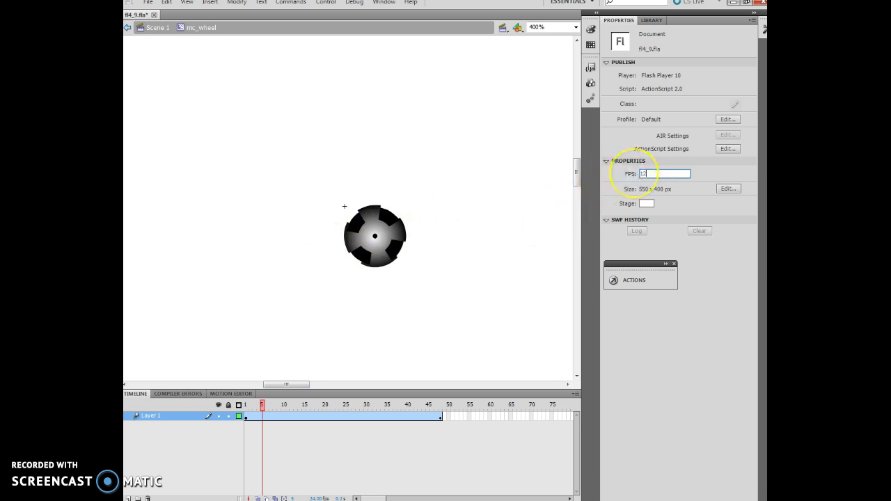
key("Return")
left_click(555, 358)
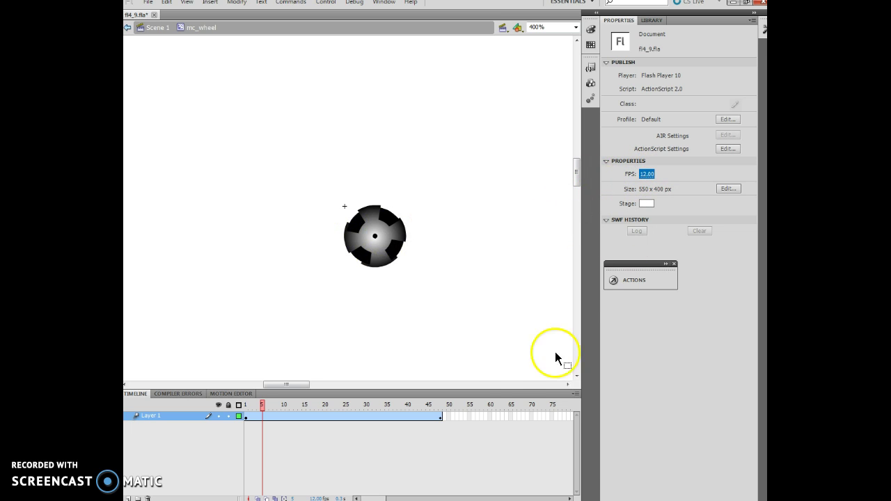
key("Return")
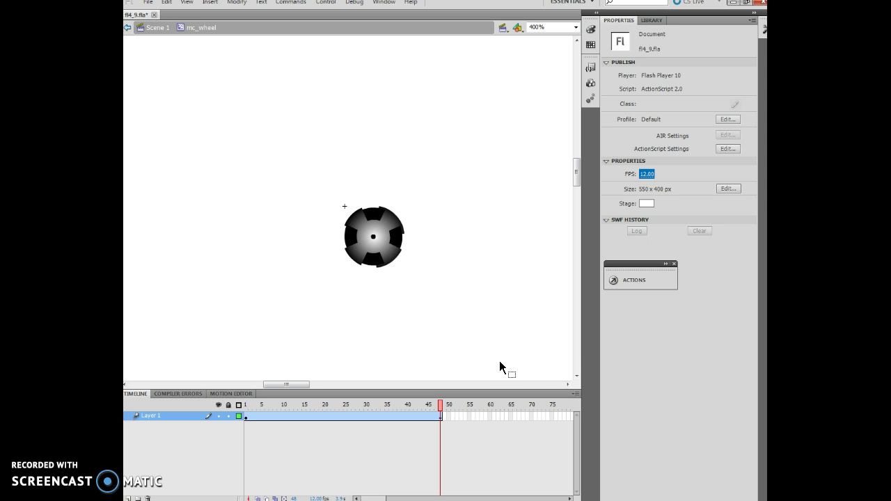
Return to Scene 1 and zoom back to 100% to view the car and loose wheel
left_click(152, 32)
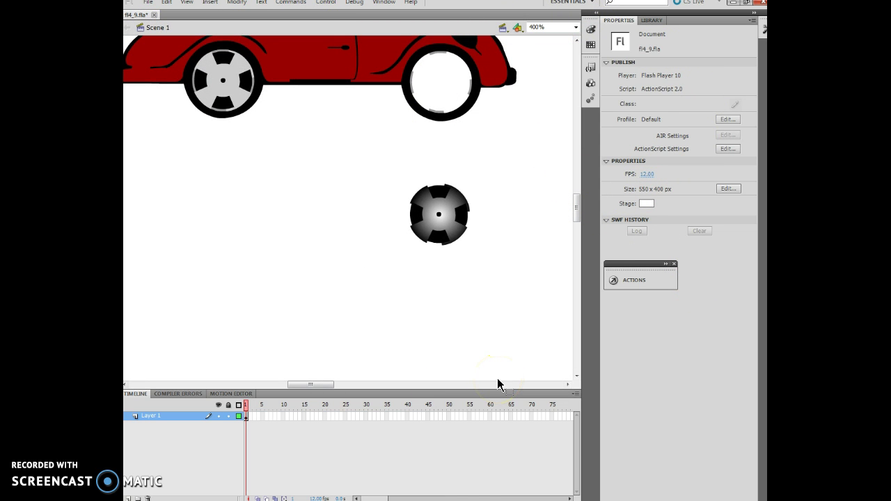
key("ctrl+equal")
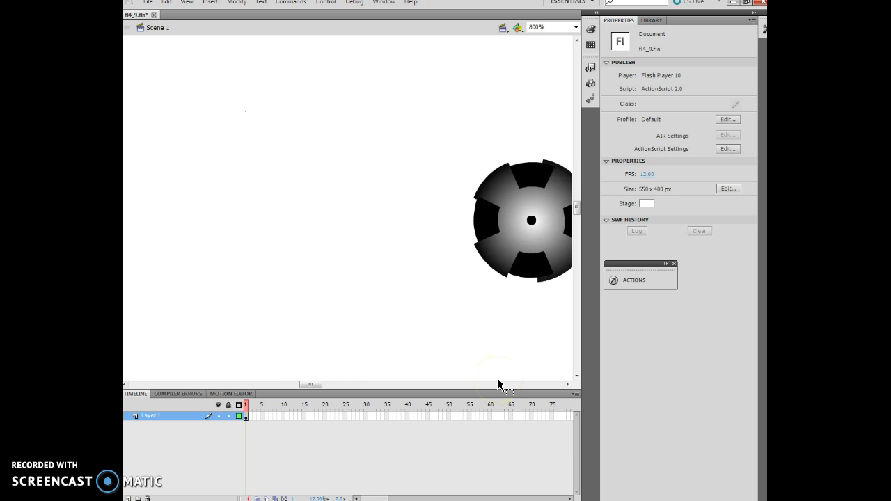
key("ctrl+minus")
key("ctrl+minus")
key("ctrl+minus")
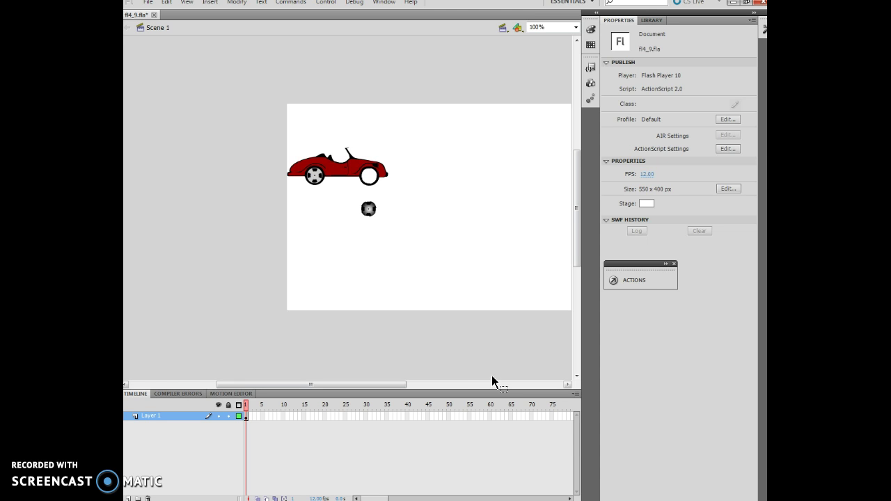
left_click(459, 339)
From the Library, drag an mc_wheel instance onto the car's left wheel
left_click(310, 189)
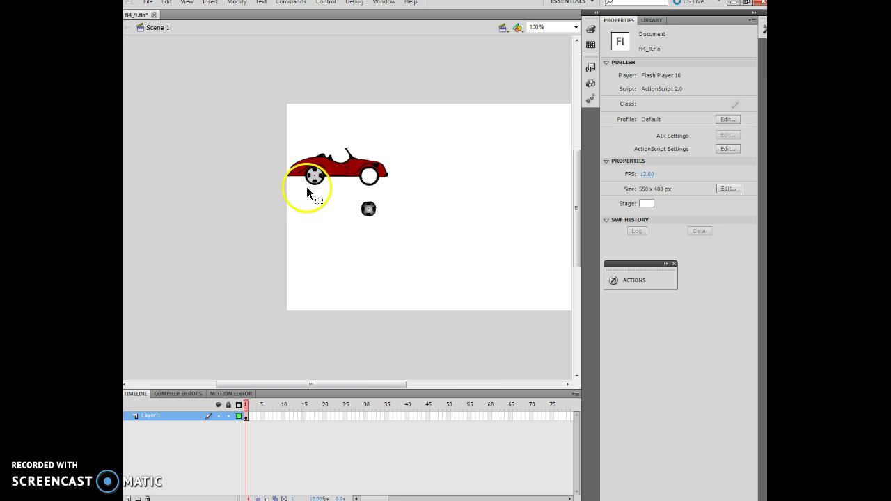
left_click(364, 214)
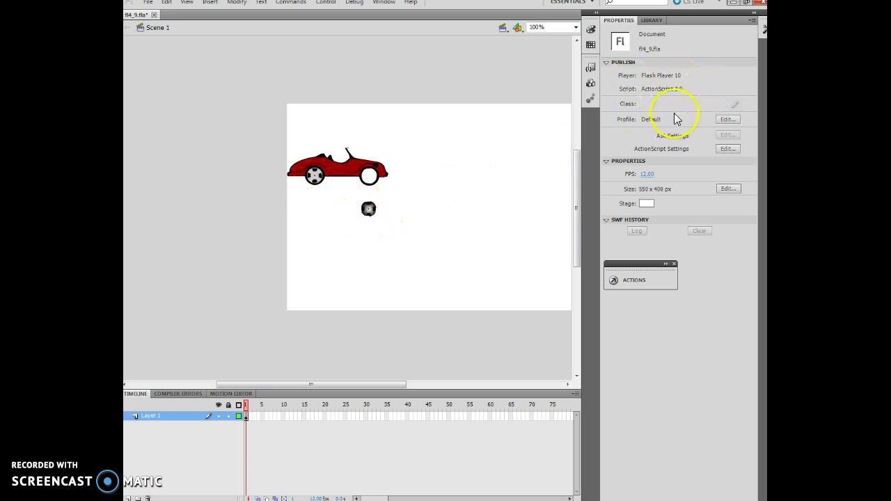
left_click(661, 24)
left_click(633, 149)
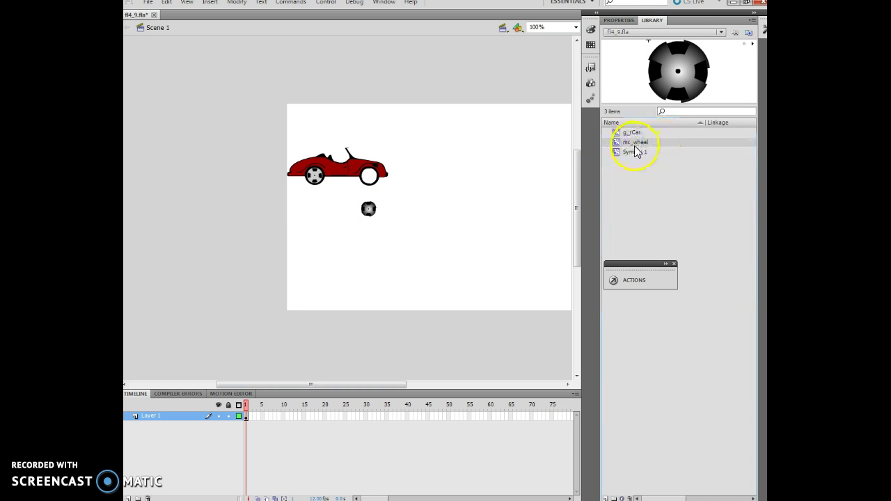
left_click(635, 143)
left_click_drag(636, 144, 318, 183)
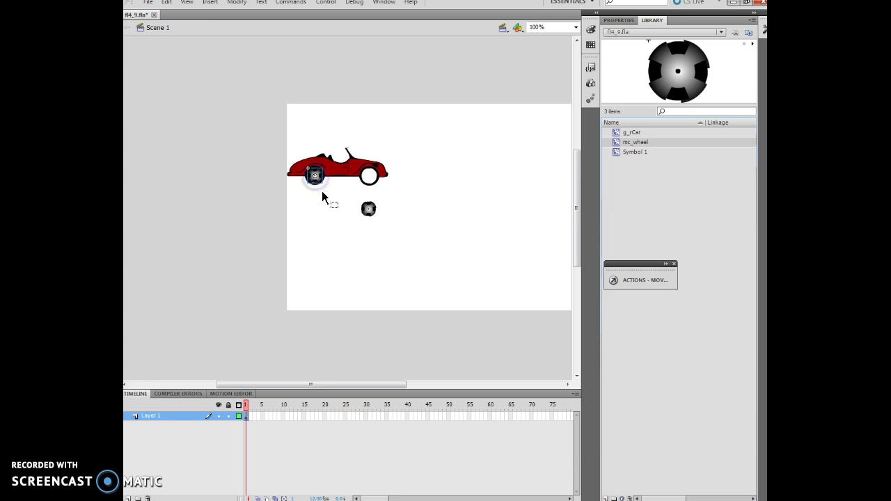
Move the loose wheel from below the car onto the car's right wheel
left_click(375, 216)
left_click_drag(375, 217, 369, 178)
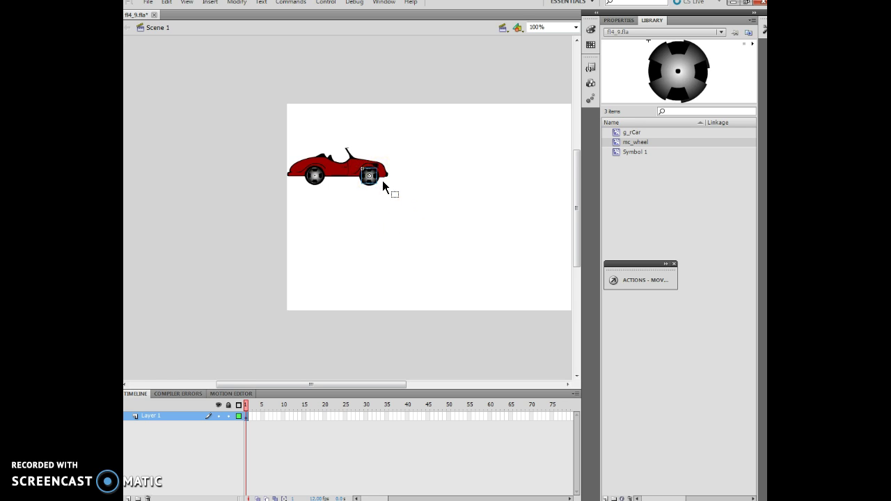
left_click(453, 203)
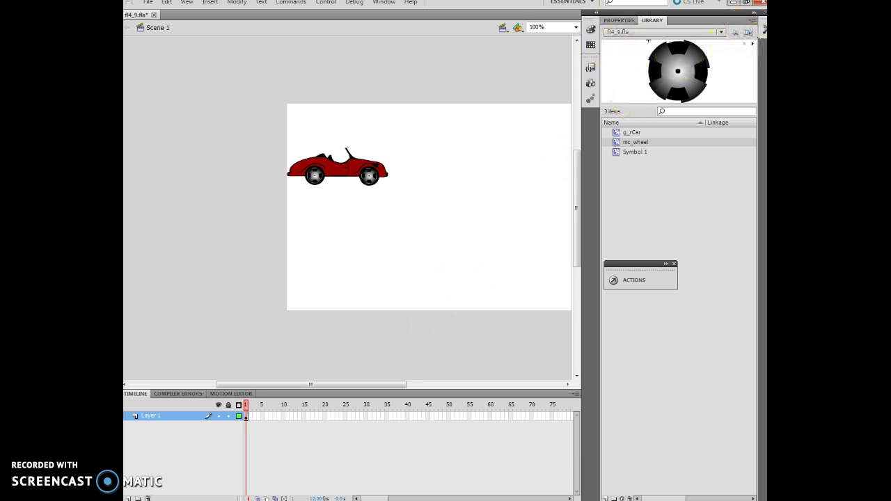
Marquee-select the car and both wheels, add a motion tween, and extend it to frame 48
left_click(764, 29)
left_click(752, 40)
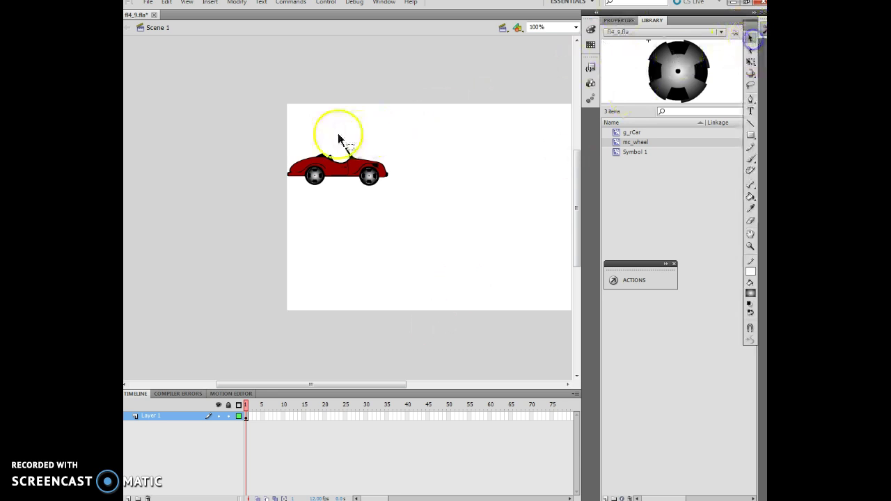
left_click_drag(288, 144, 394, 201)
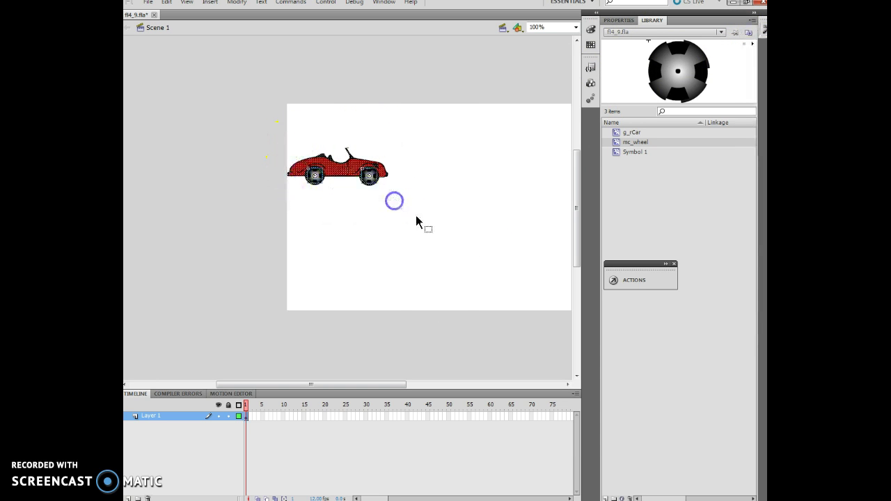
left_click(211, 6)
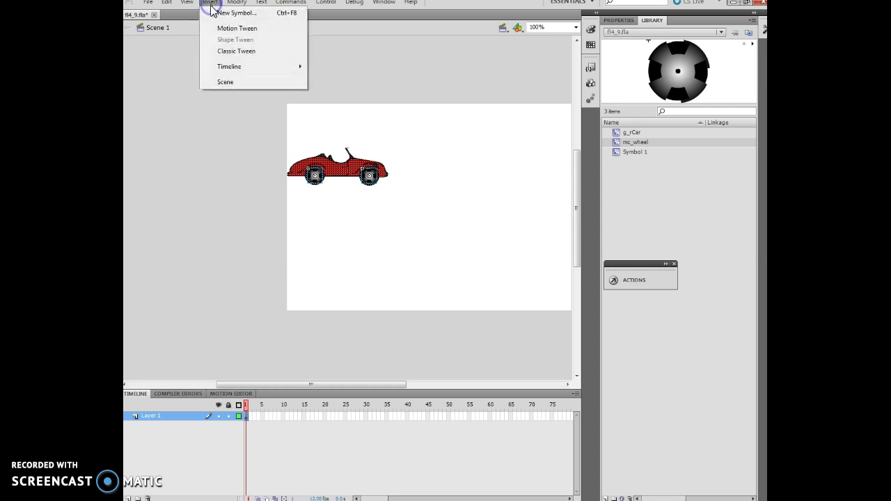
left_click(216, 26)
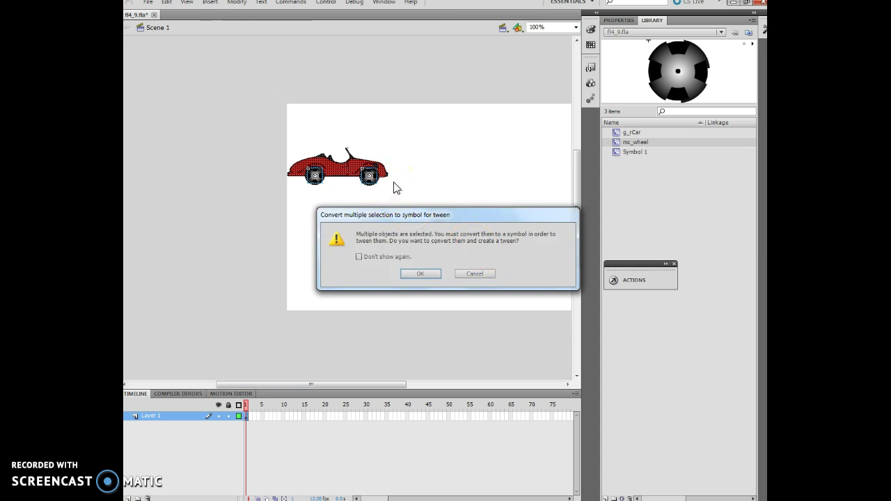
left_click(420, 273)
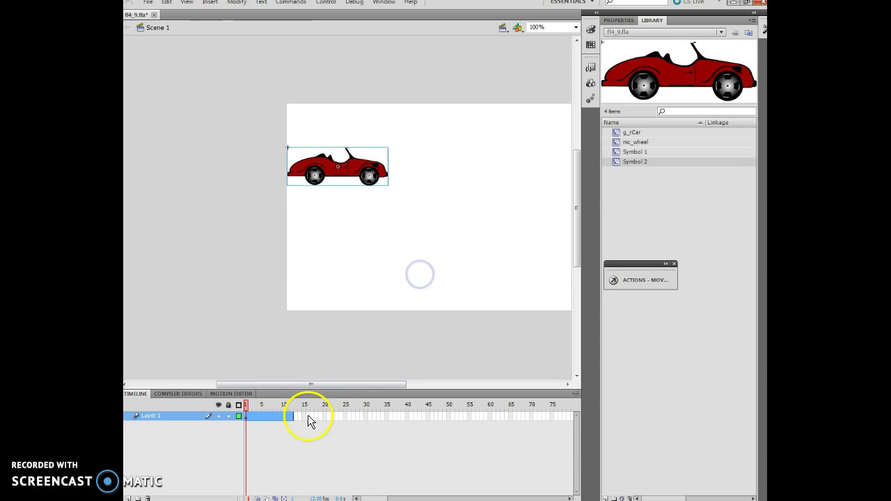
left_click_drag(293, 415, 440, 414)
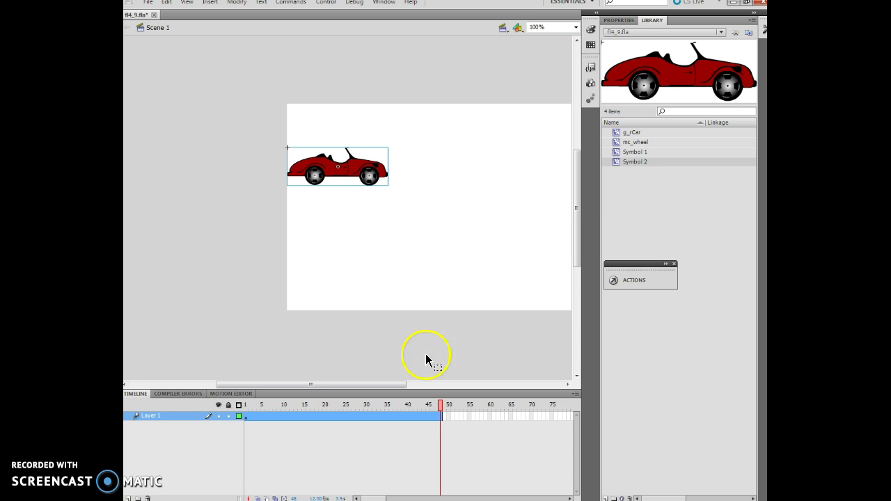
At frame 48, move the car symbol to the stage's right edge, creating a horizontal motion path
left_click(354, 169)
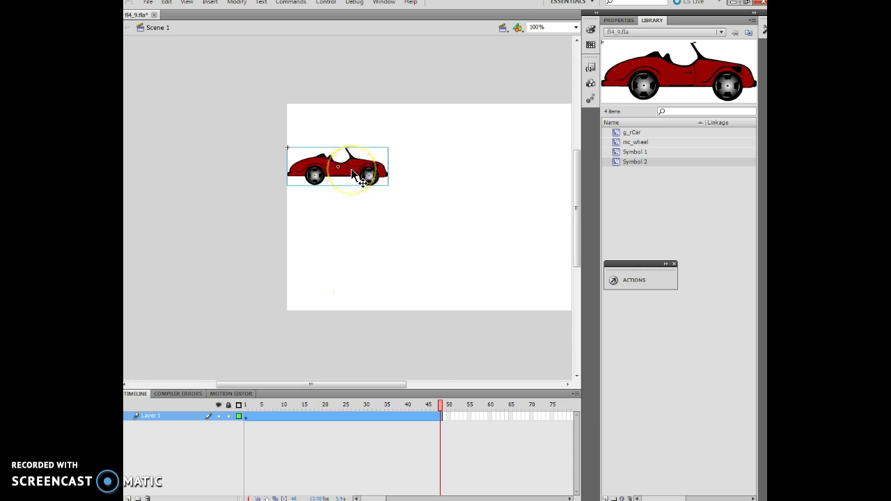
left_click_drag(355, 169, 536, 172)
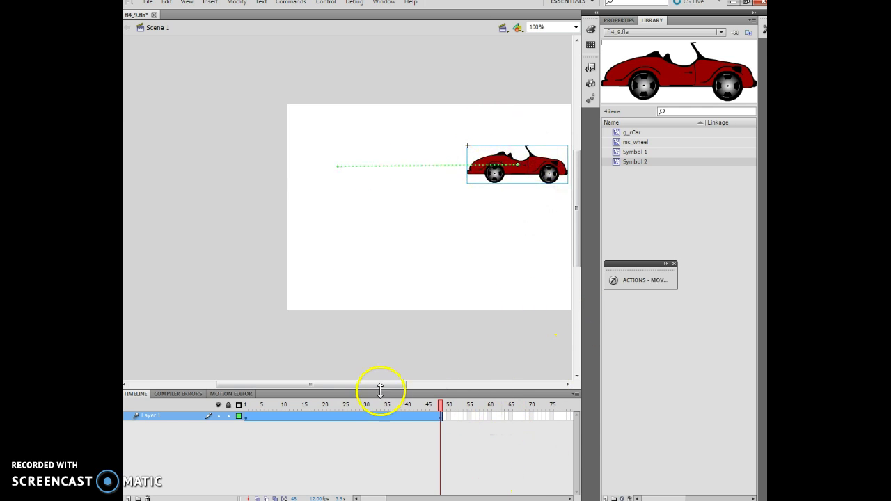
left_click_drag(380, 387, 413, 385)
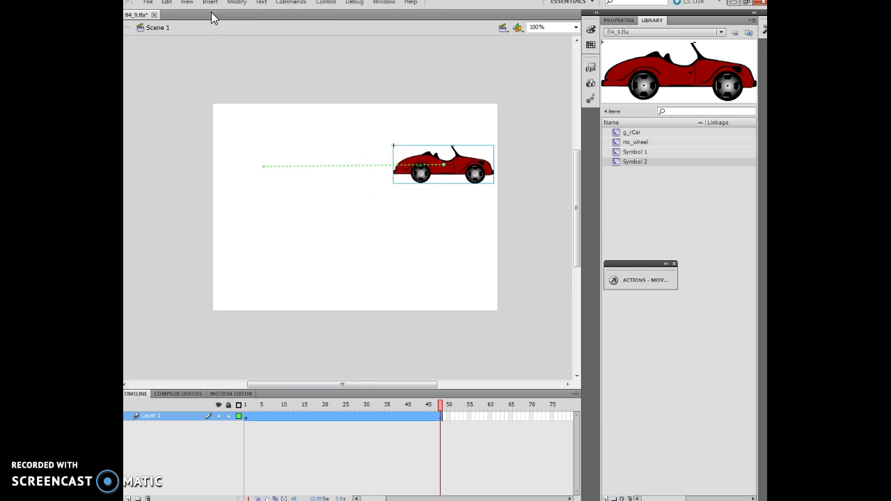
Run Control > Test Movie > in Flash Professional to play fl4_9.swf with the car driving right
left_click(383, 2)
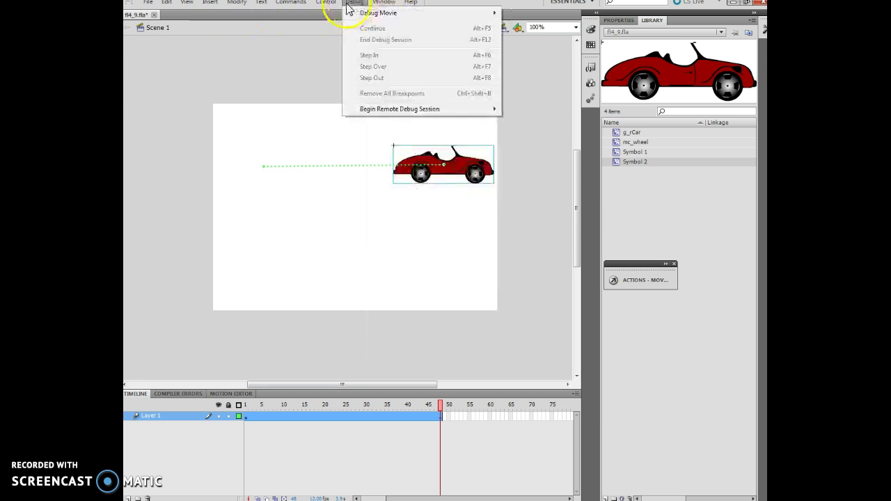
mouse_move(332, 5)
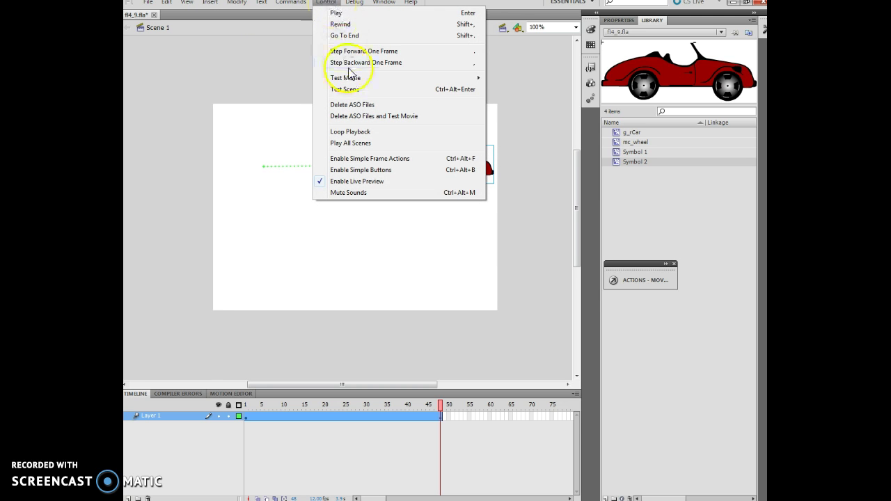
mouse_move(353, 78)
left_click(541, 79)
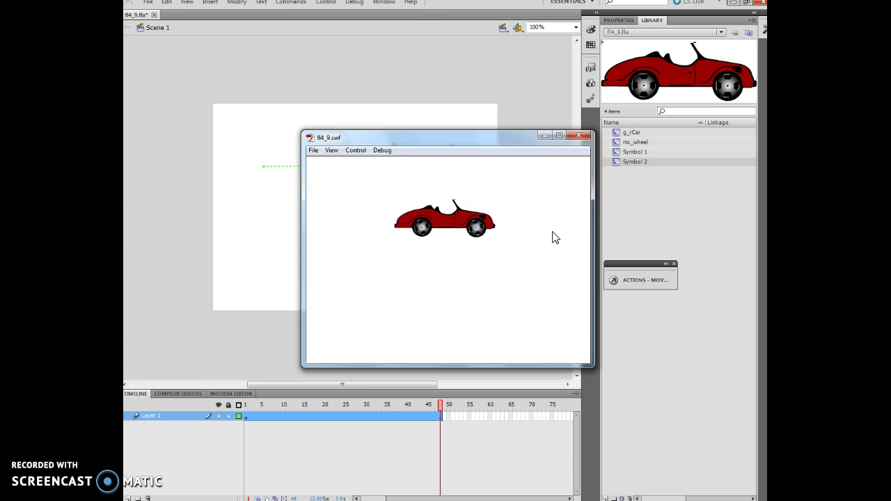
left_click(492, 268)
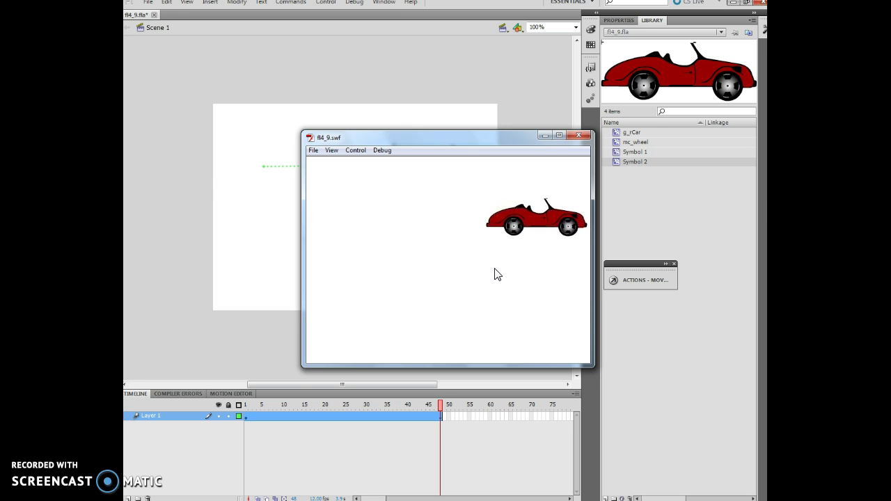
mouse_move(473, 271)
left_mouse_down()
mouse_move(440, 266)
mouse_move(363, 279)
left_mouse_up()
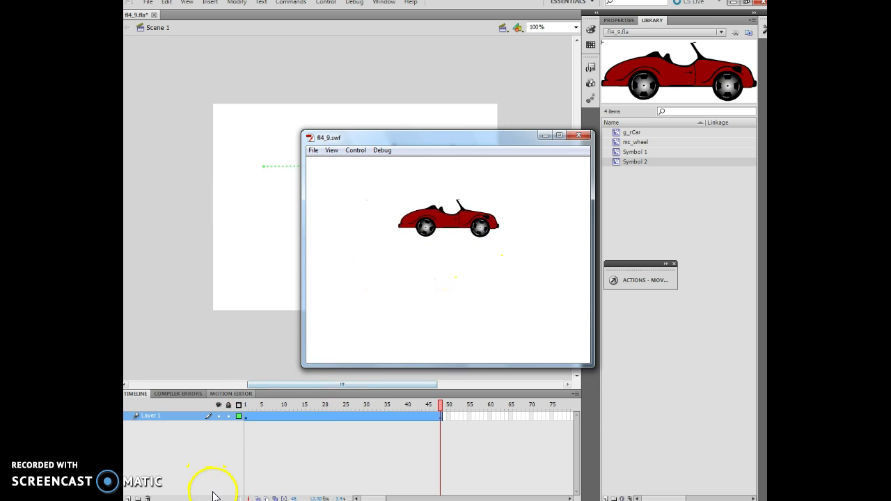